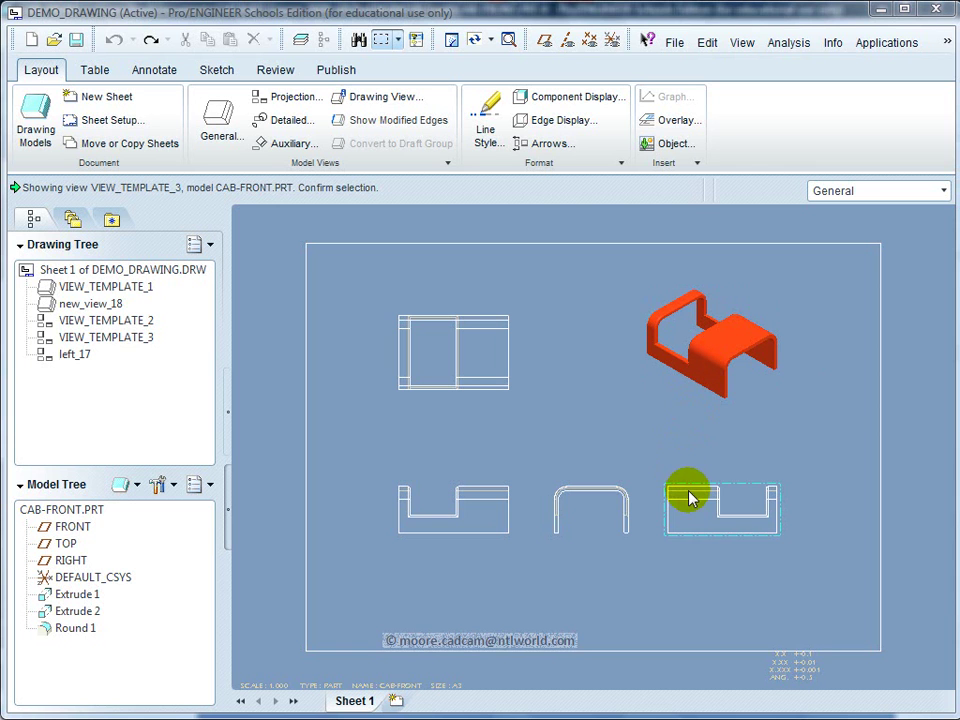
# Step: Select the middle bottom view, bring up its actions menu, dismiss it without changes, and deselect
pyautogui.click(608, 516)
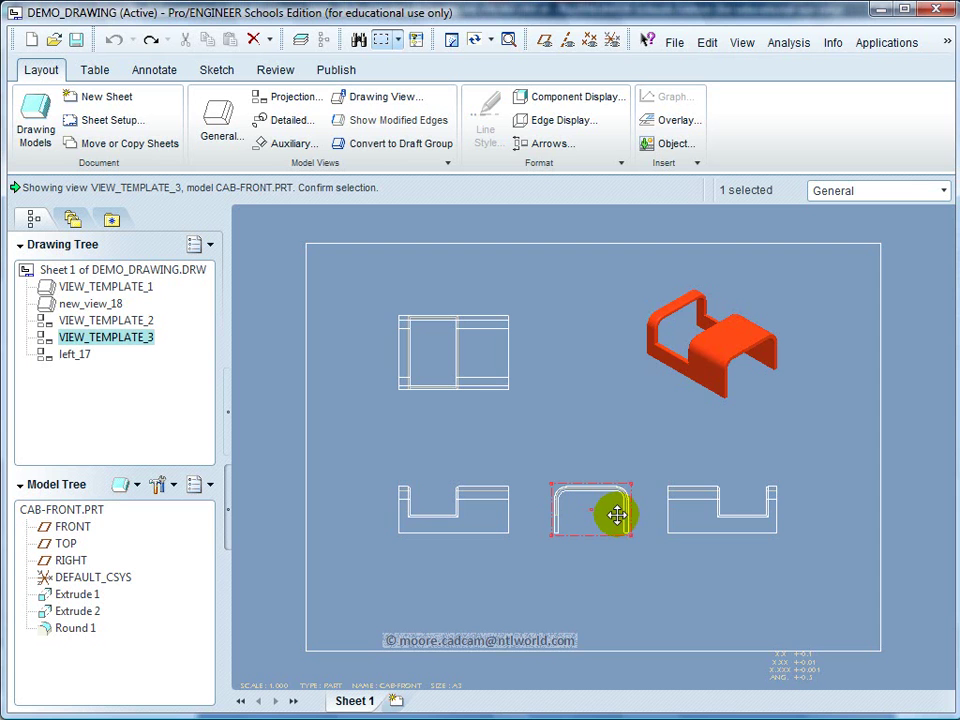
pyautogui.rightClick(617, 515)
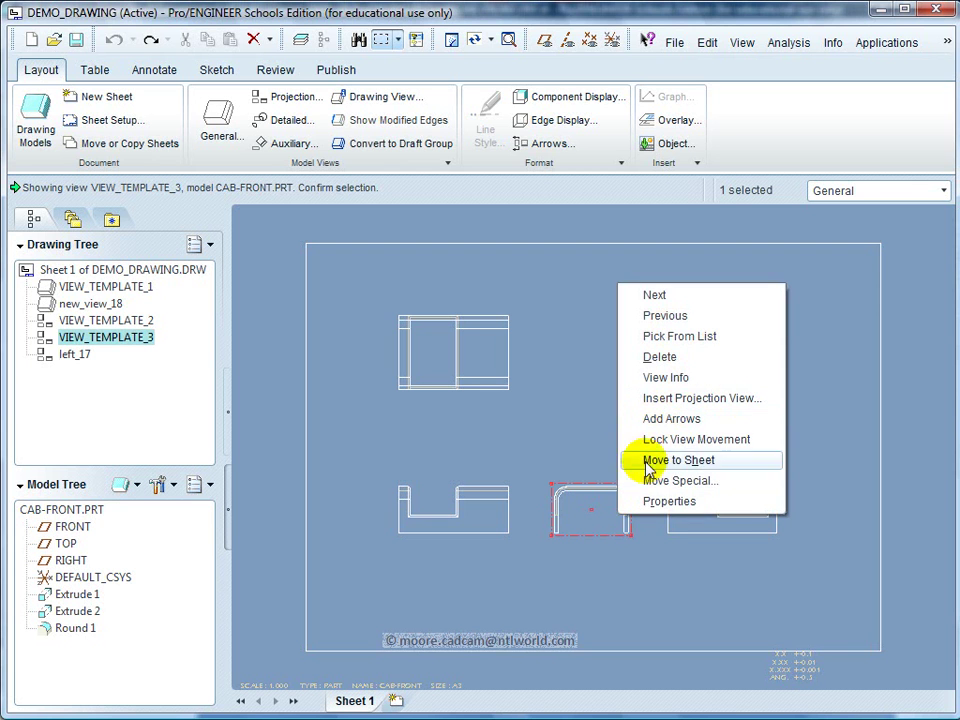
pyautogui.click(707, 546)
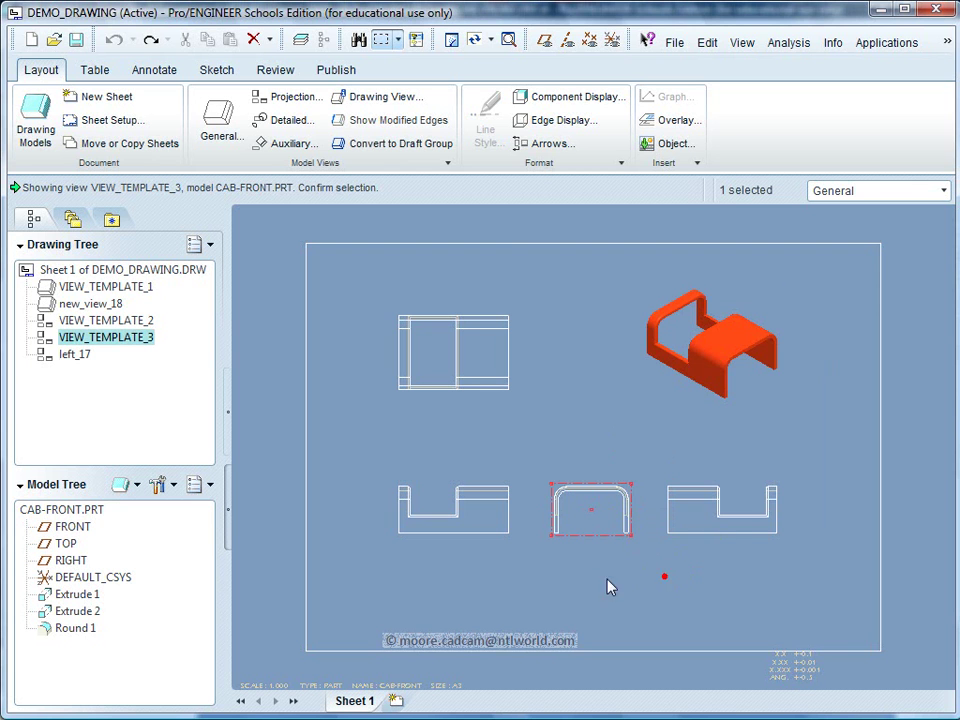
pyautogui.click(556, 437)
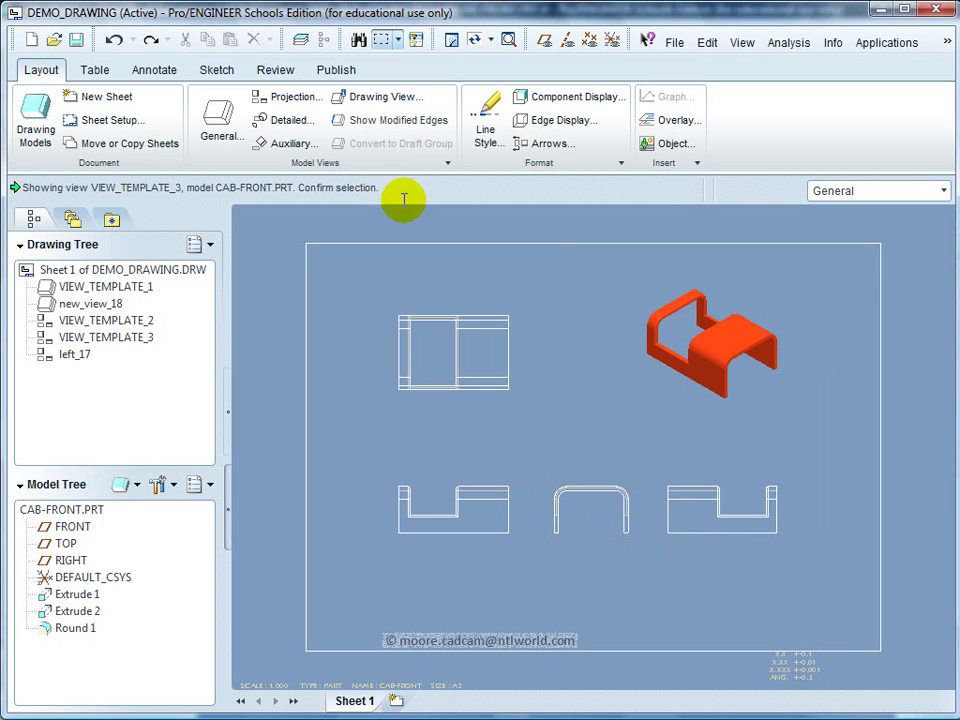
# Step: Start Auto Ordinate Dimension and box-select all surfaces of the upper-left view
pyautogui.click(150, 72)
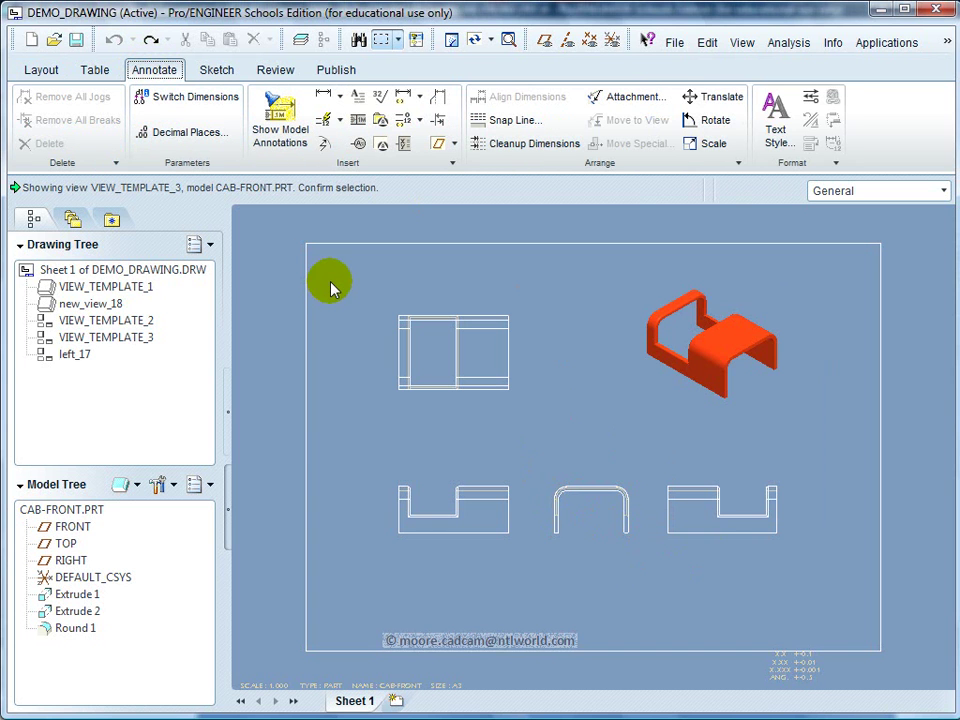
pyautogui.click(325, 122)
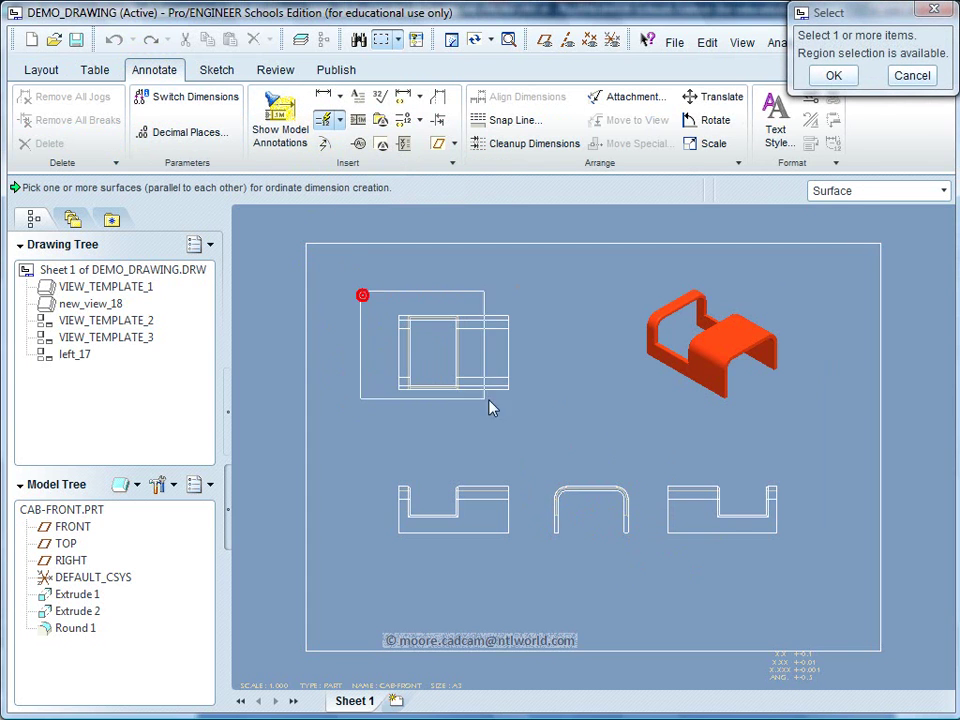
pyautogui.moveTo(491, 408); pyautogui.dragTo(564, 432)
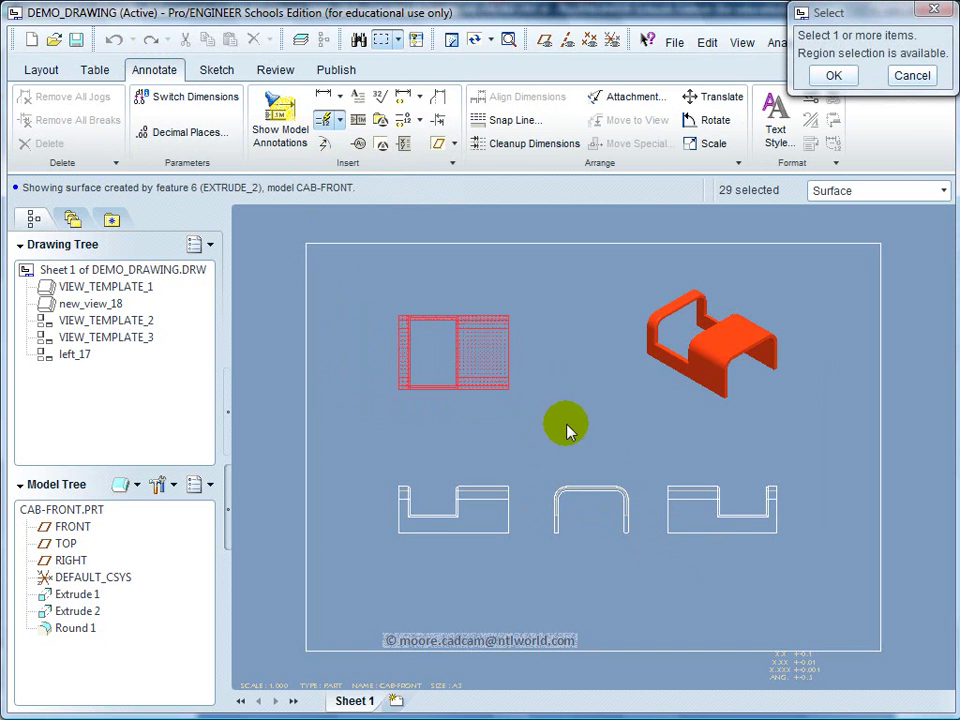
pyautogui.click(834, 76)
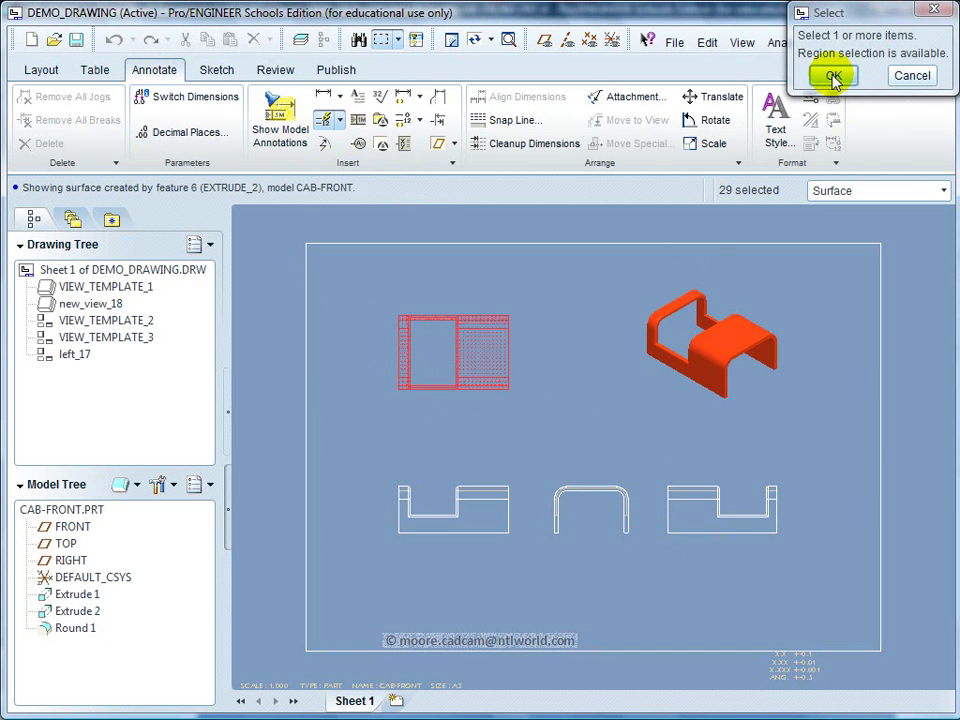
# Step: Use the view's bottom edge and left edge as baselines to generate the automatic ordinate dimensions
pyautogui.click(834, 77)
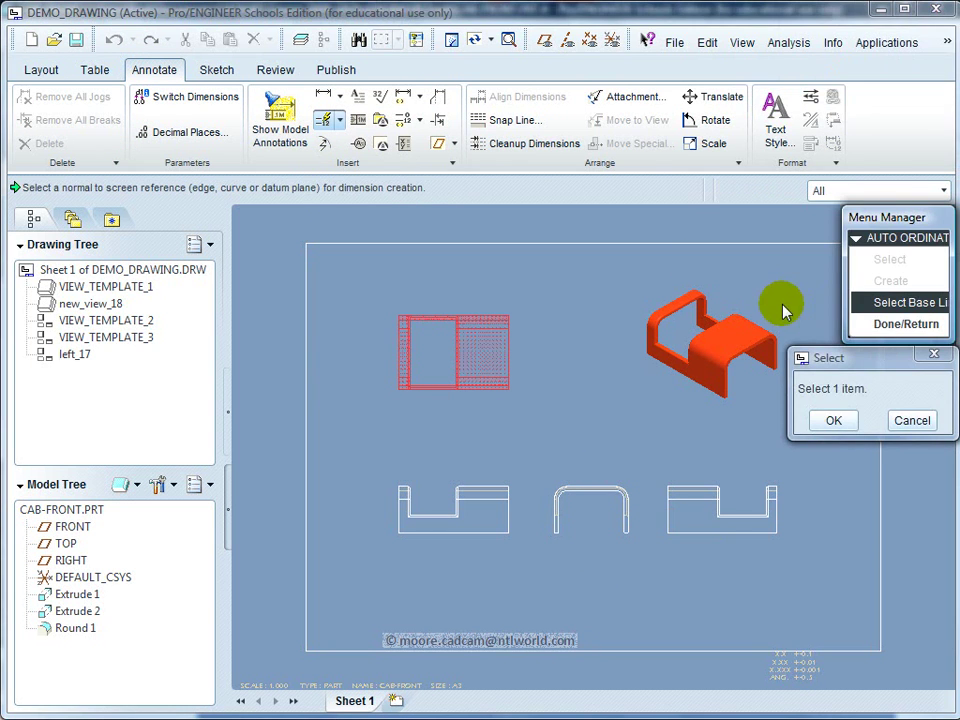
pyautogui.click(413, 398)
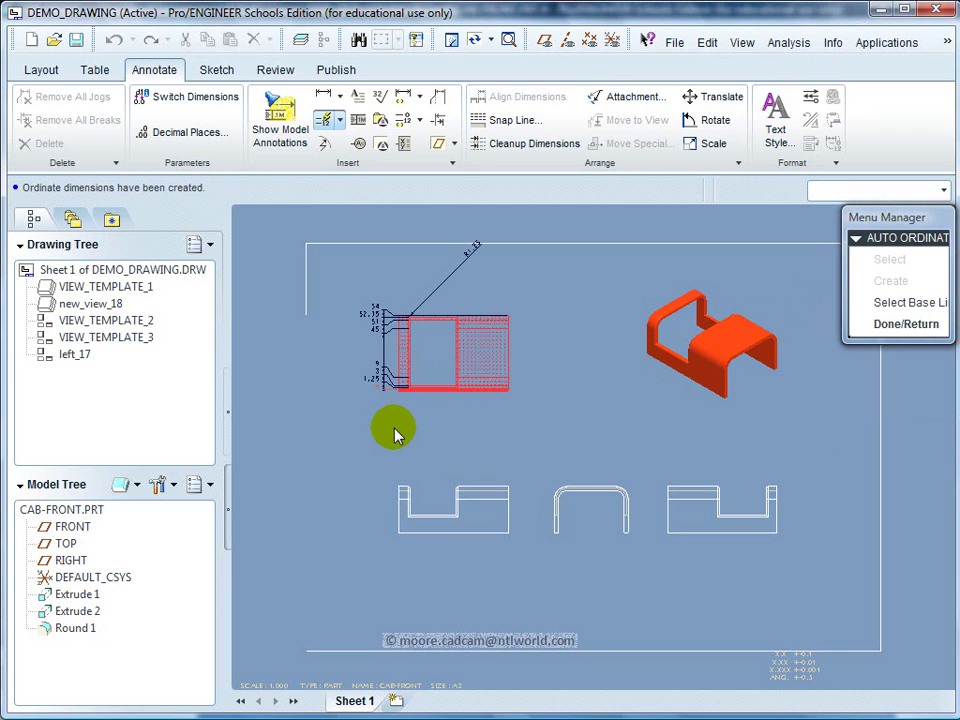
pyautogui.click(884, 304)
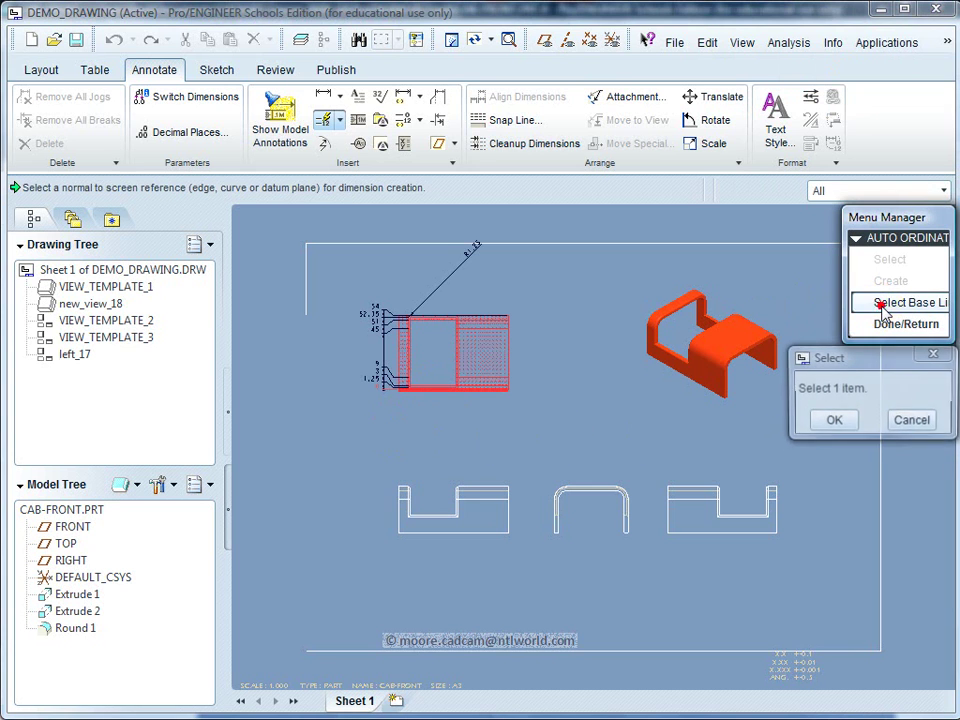
pyautogui.click(399, 359)
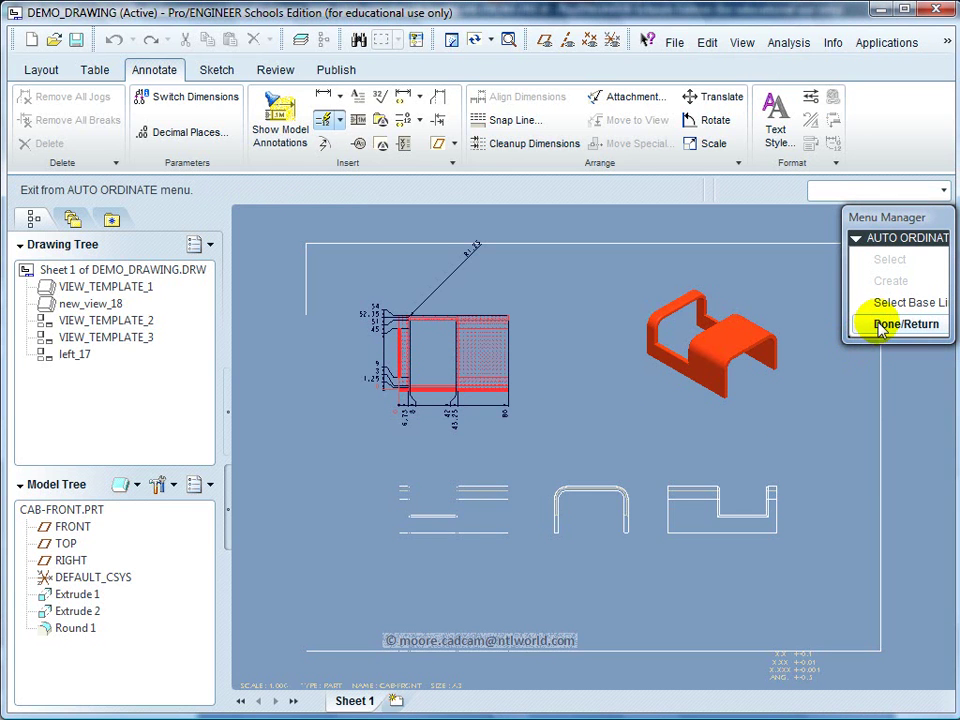
pyautogui.click(881, 326)
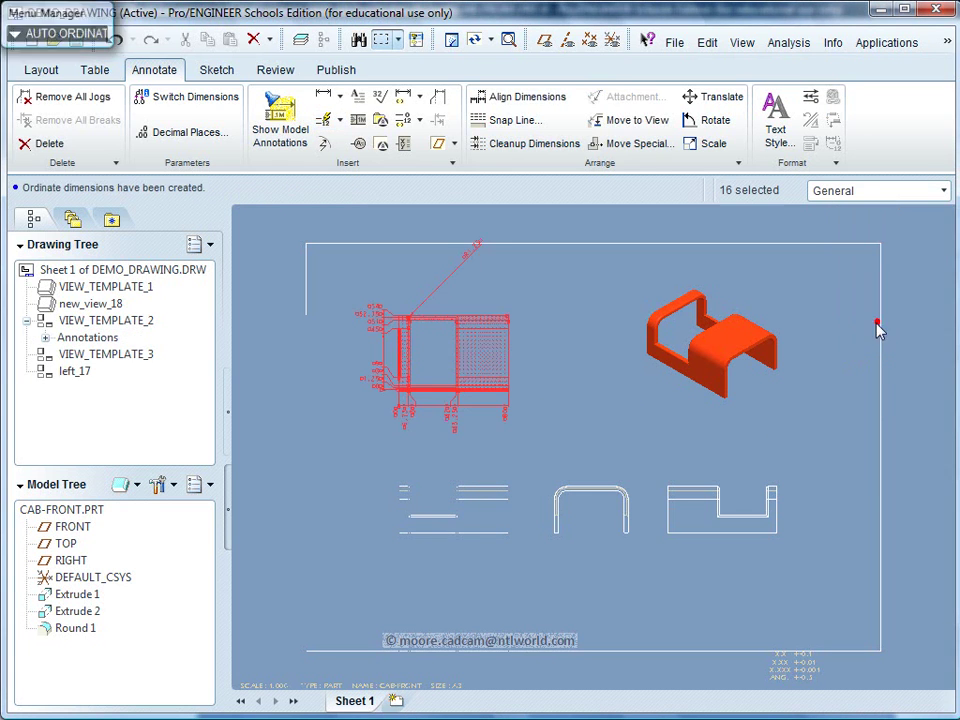
# Step: Swing the diagonal leader's end annotation up-left, then delete the long diagonal dimension
pyautogui.click(600, 430)
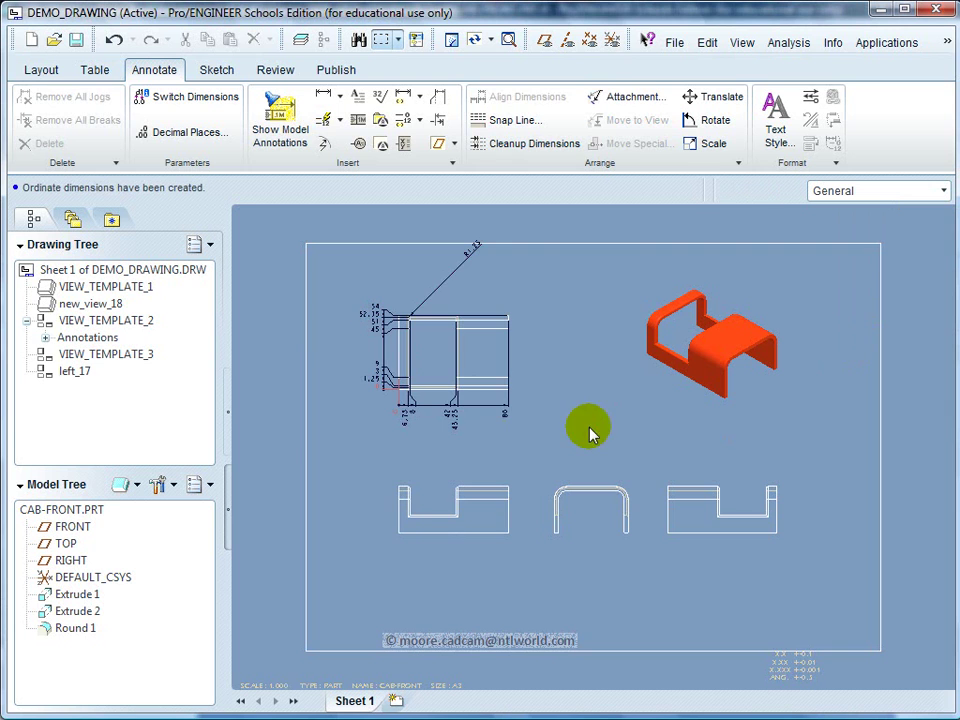
pyautogui.click(474, 252)
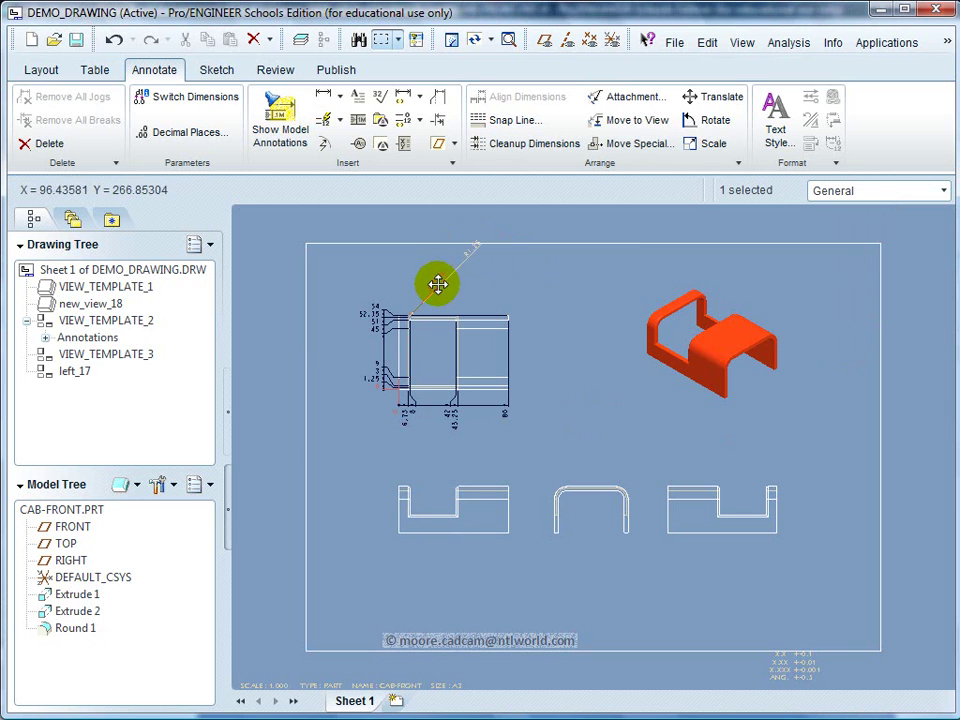
pyautogui.moveTo(435, 294); pyautogui.dragTo(407, 299)
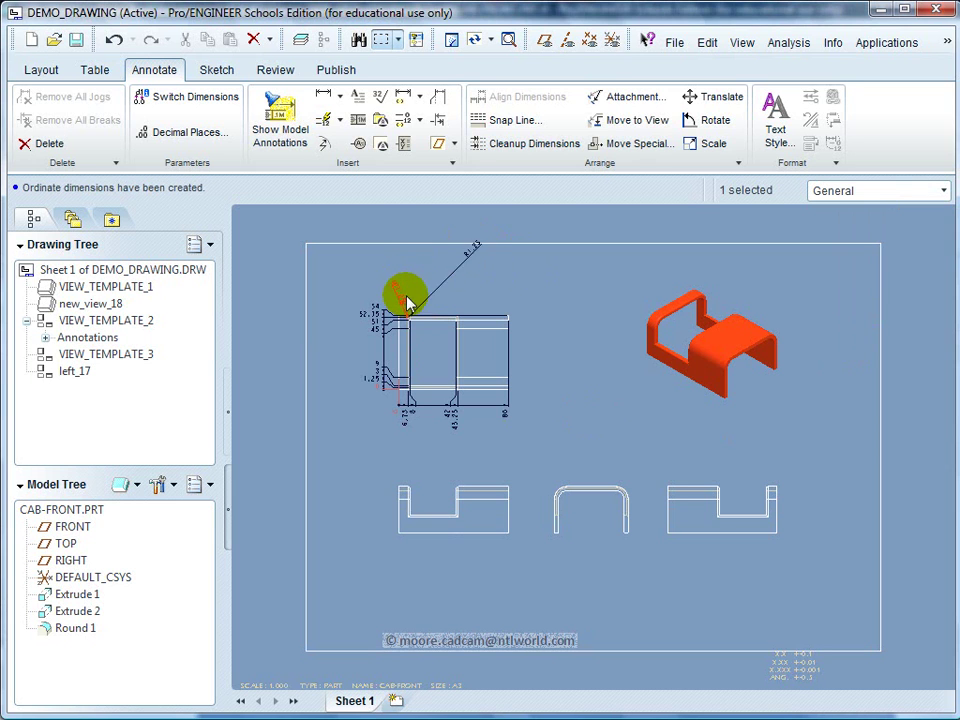
pyautogui.click(488, 287)
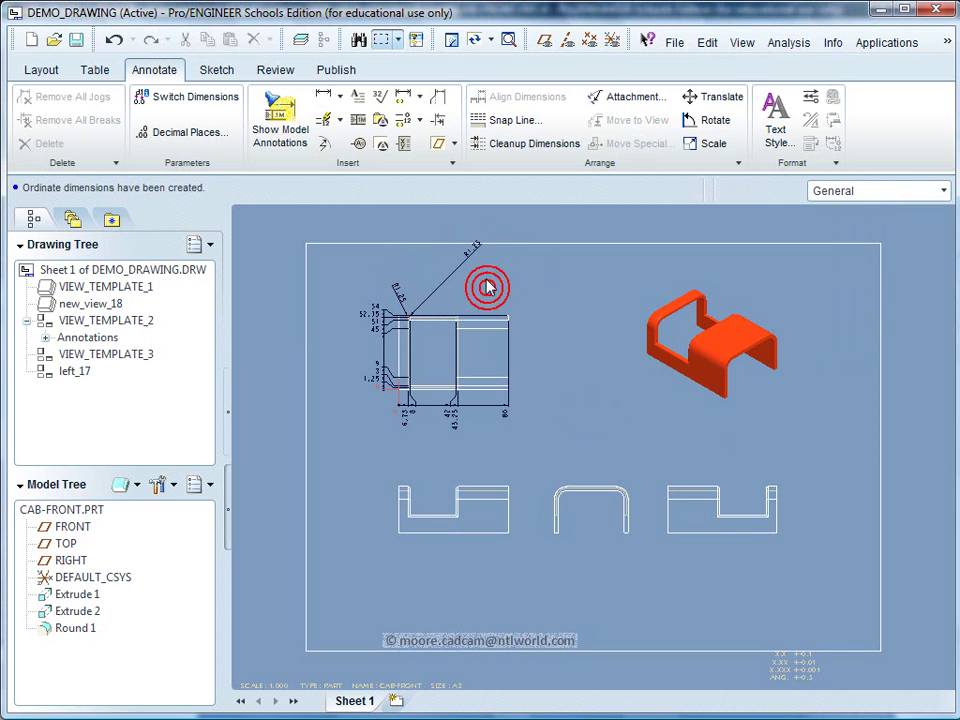
pyautogui.click(473, 258)
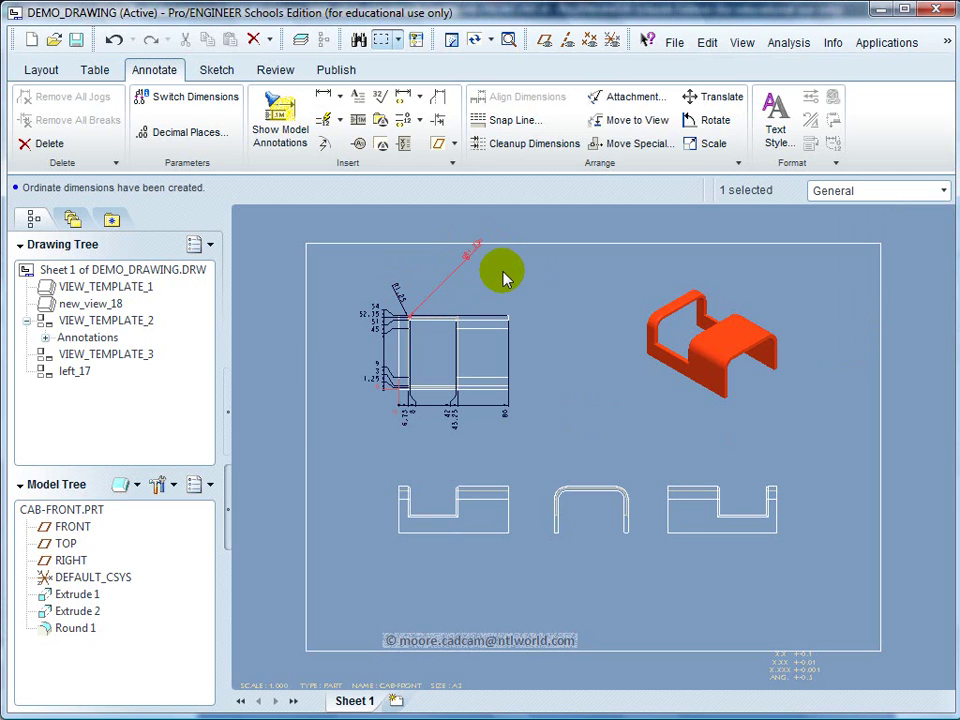
pyautogui.press('Delete')
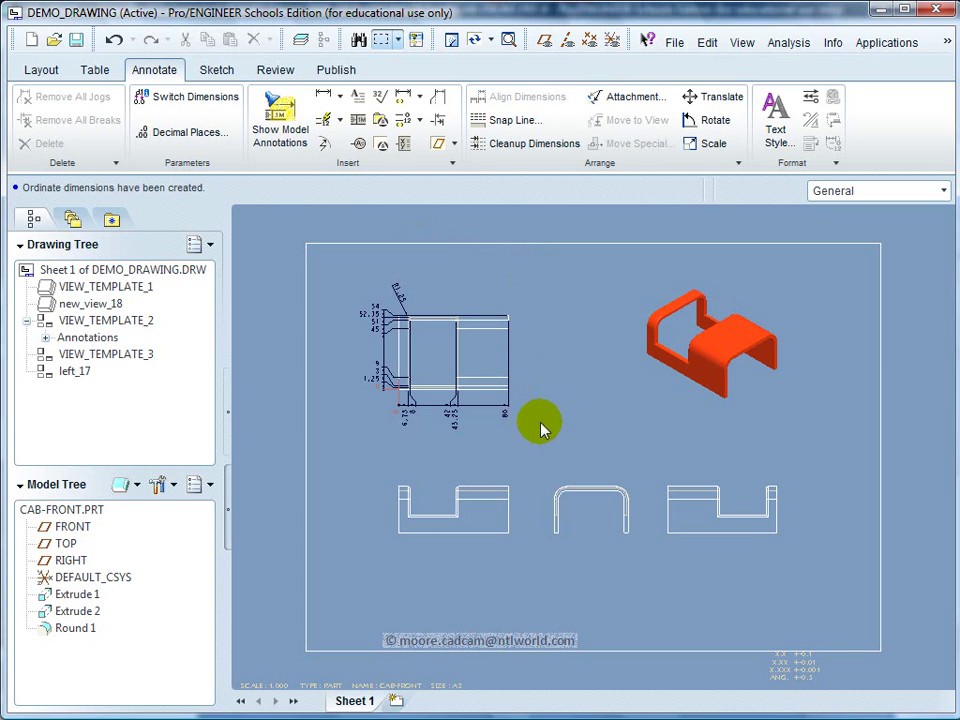
# Step: Add manual ordinate dimensions 0, 8, 42 and 80 below the lower-left view
pyautogui.click(340, 124)
pyautogui.click(323, 168)
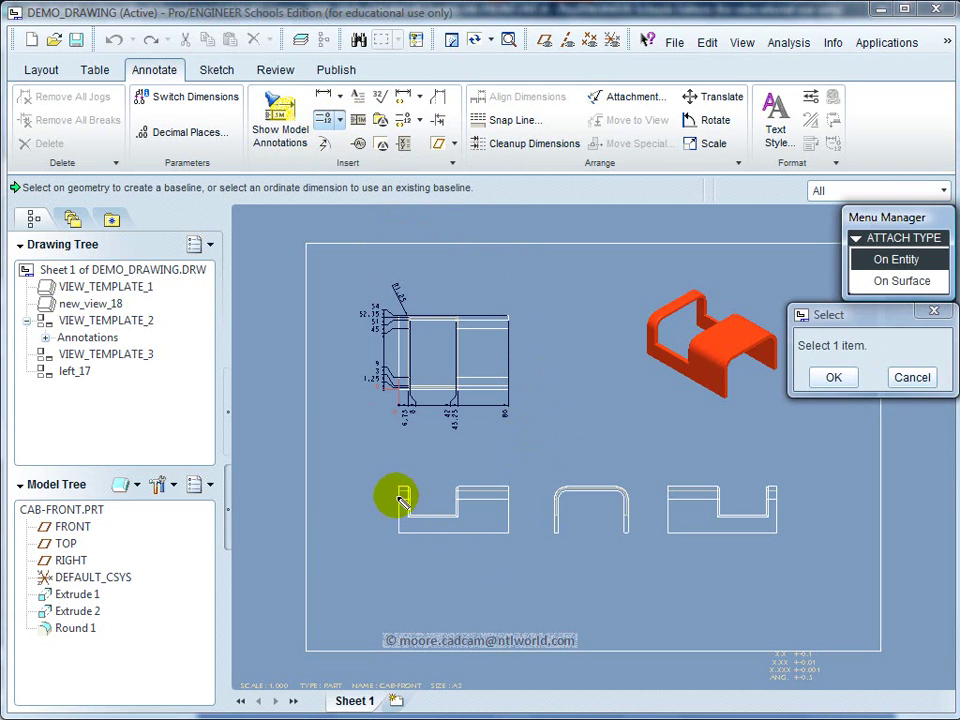
pyautogui.scroll(5, 450, 503)
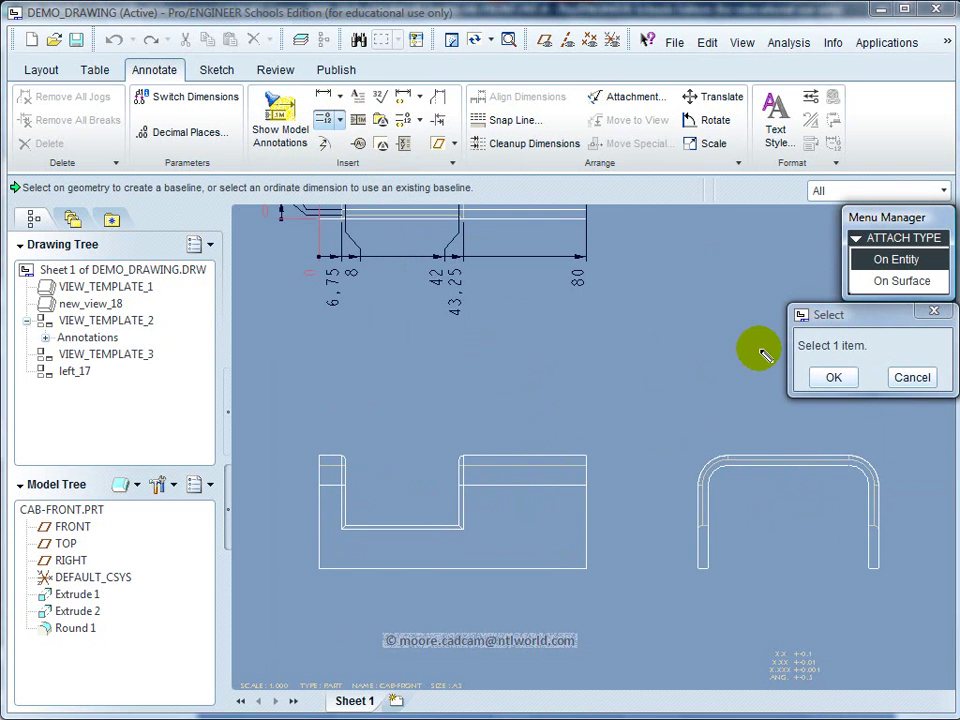
pyautogui.click(320, 545)
pyautogui.click(358, 569)
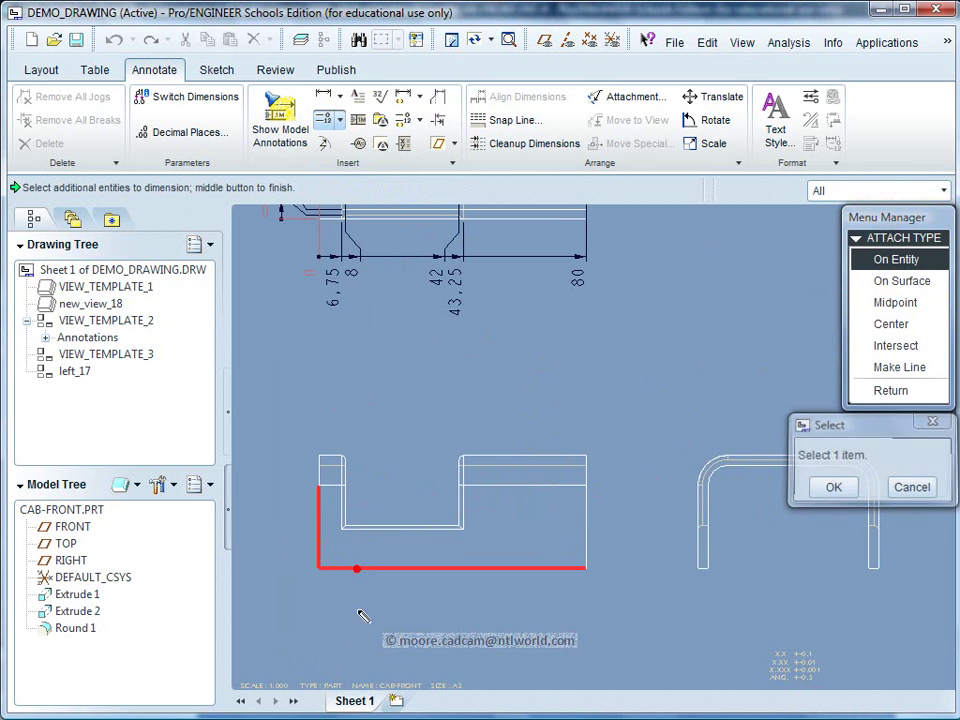
pyautogui.click(347, 505)
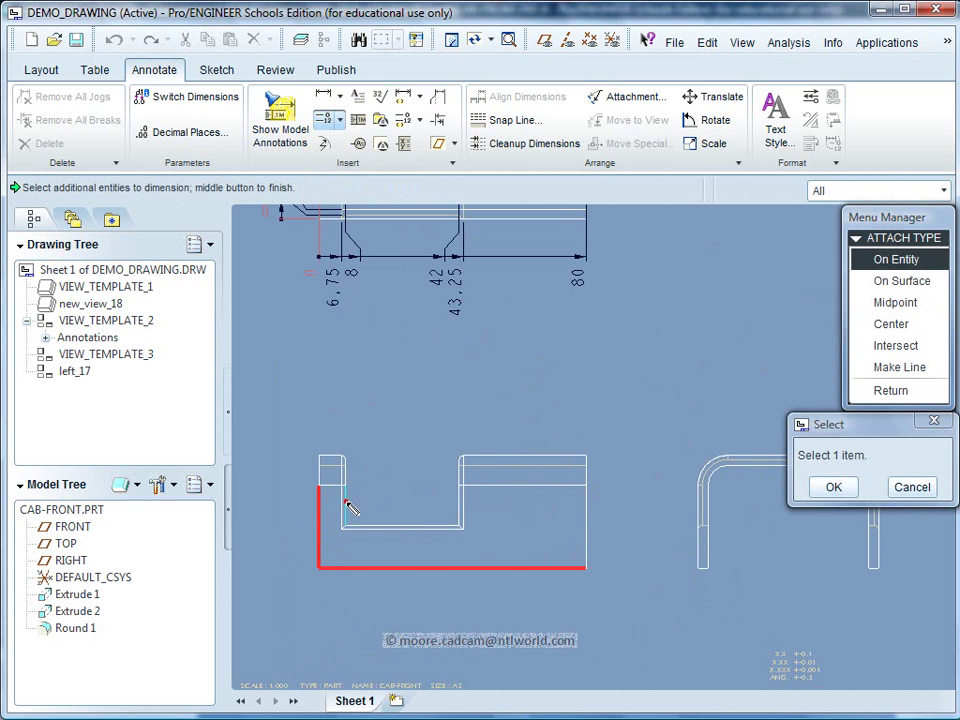
pyautogui.middleClick(343, 603)
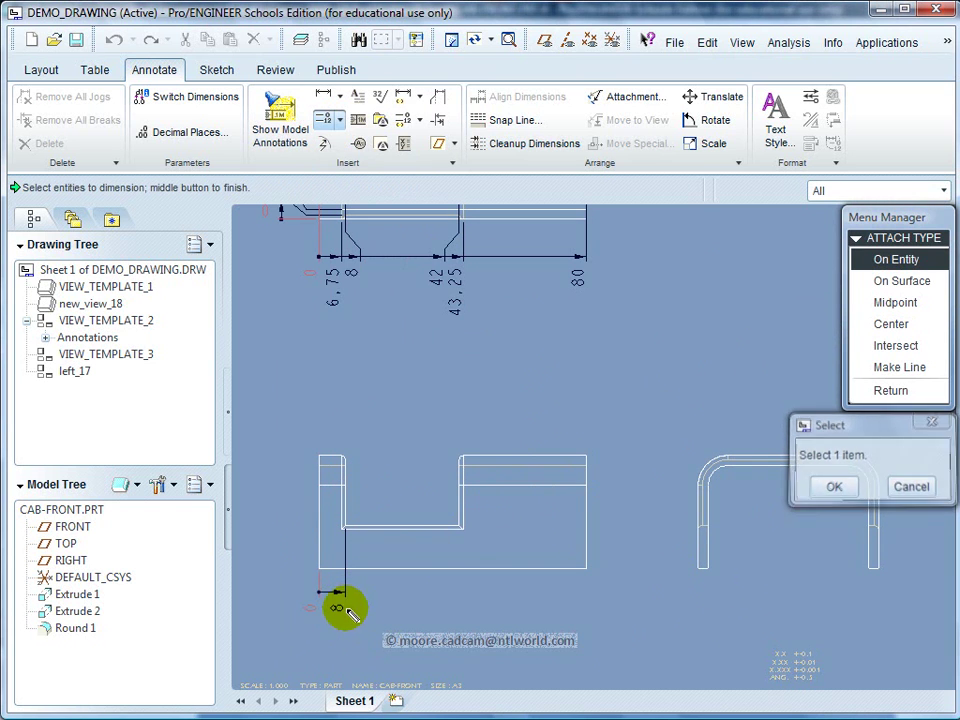
pyautogui.click(458, 513)
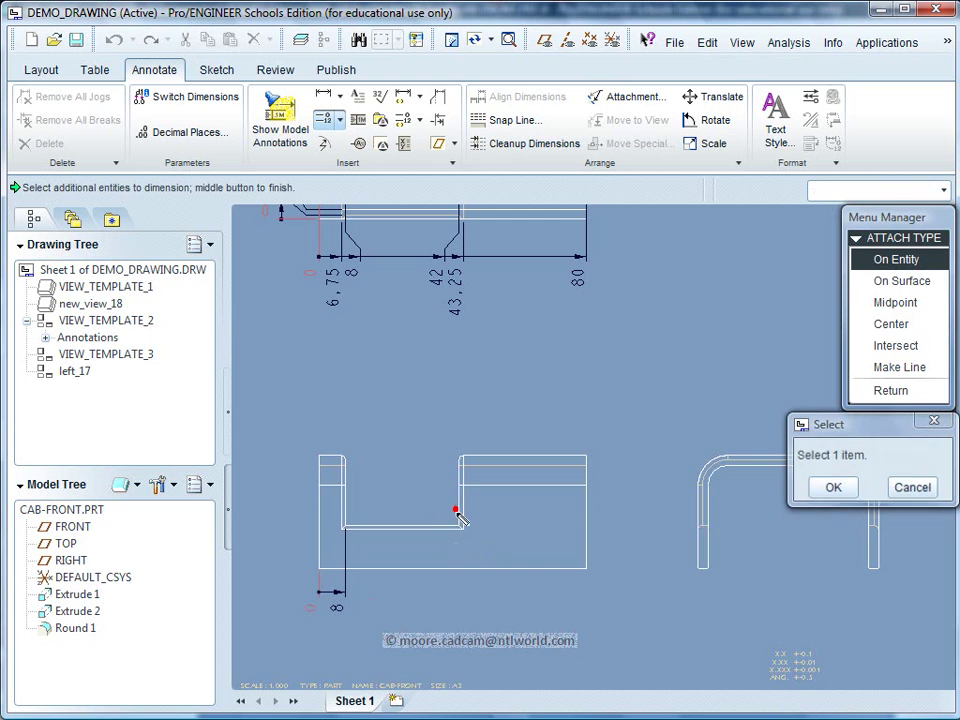
pyautogui.middleClick(452, 600)
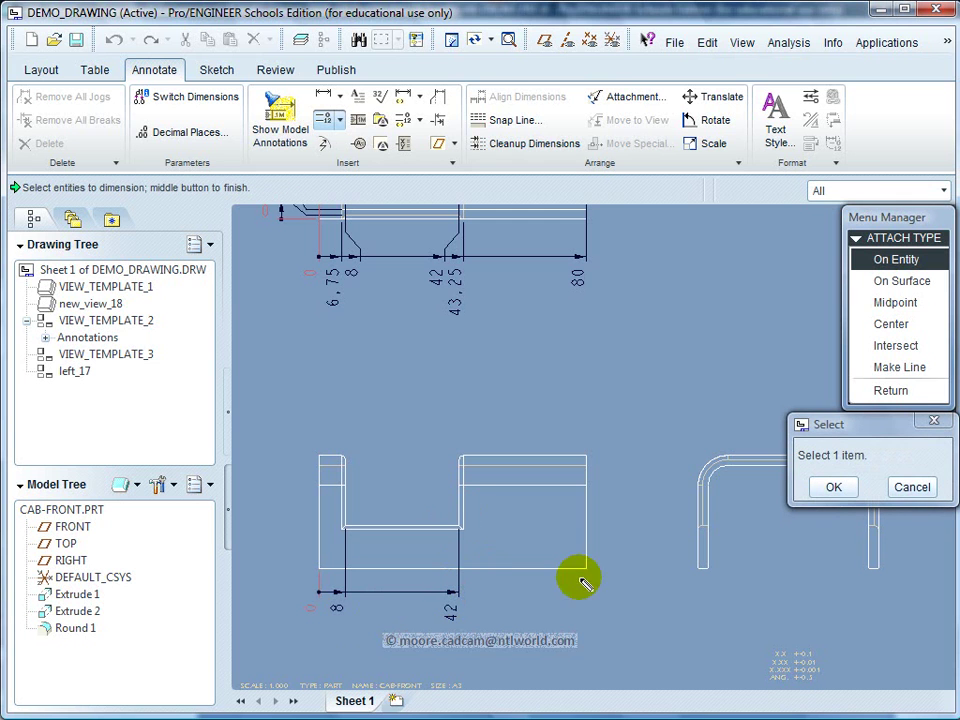
pyautogui.click(588, 525)
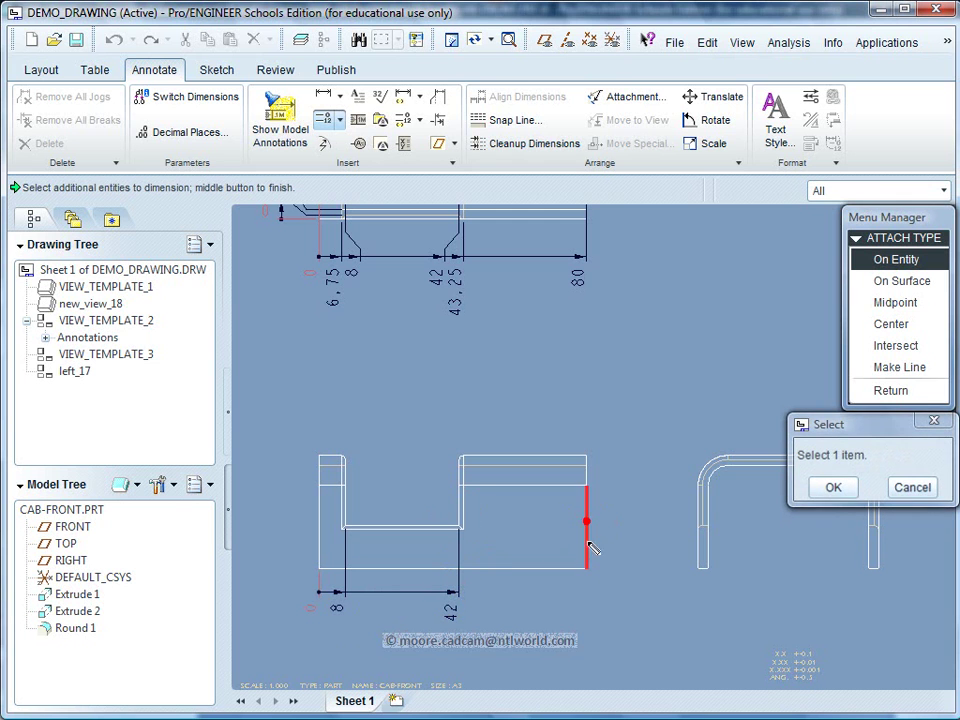
pyautogui.middleClick(576, 605)
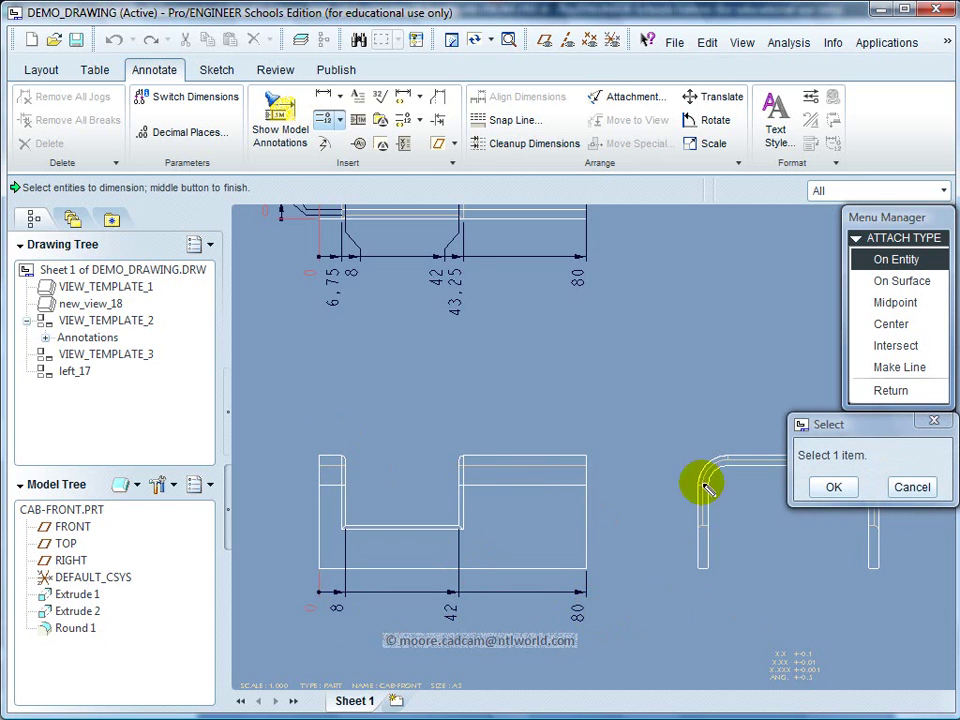
pyautogui.click(830, 487)
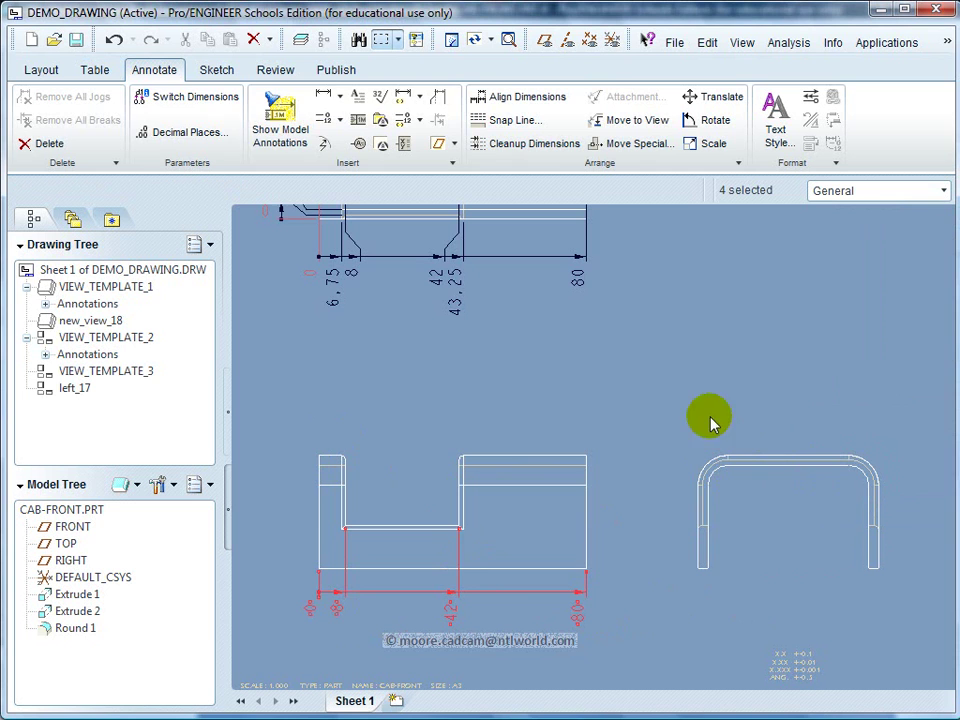
# Step: Add a 34 linear dimension across the notch, placed above the view
pyautogui.click(324, 98)
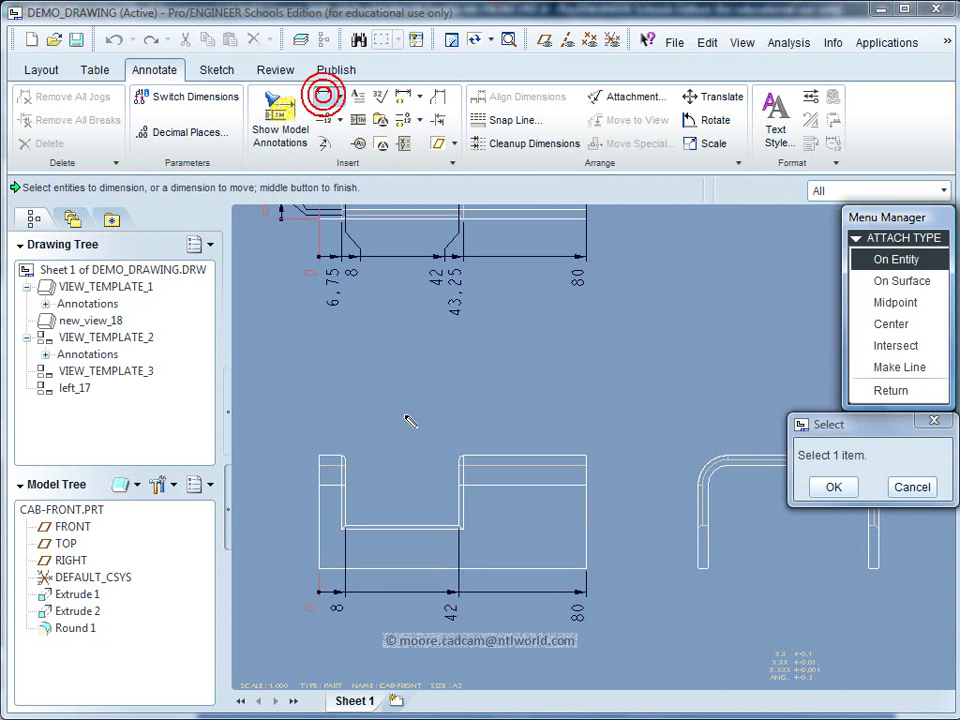
pyautogui.click(346, 477)
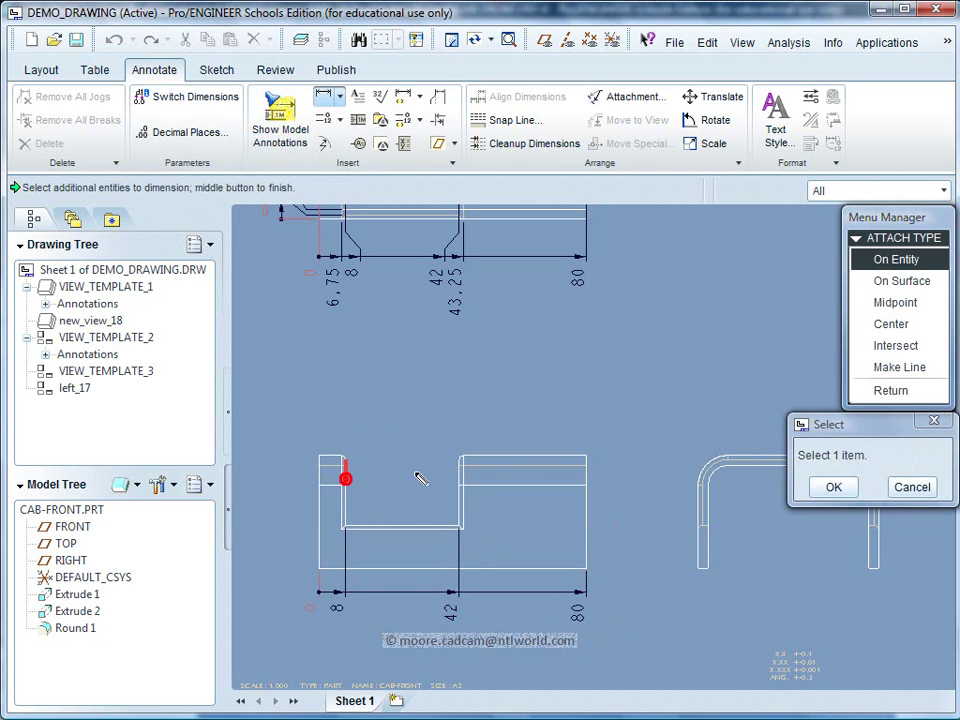
pyautogui.click(459, 472)
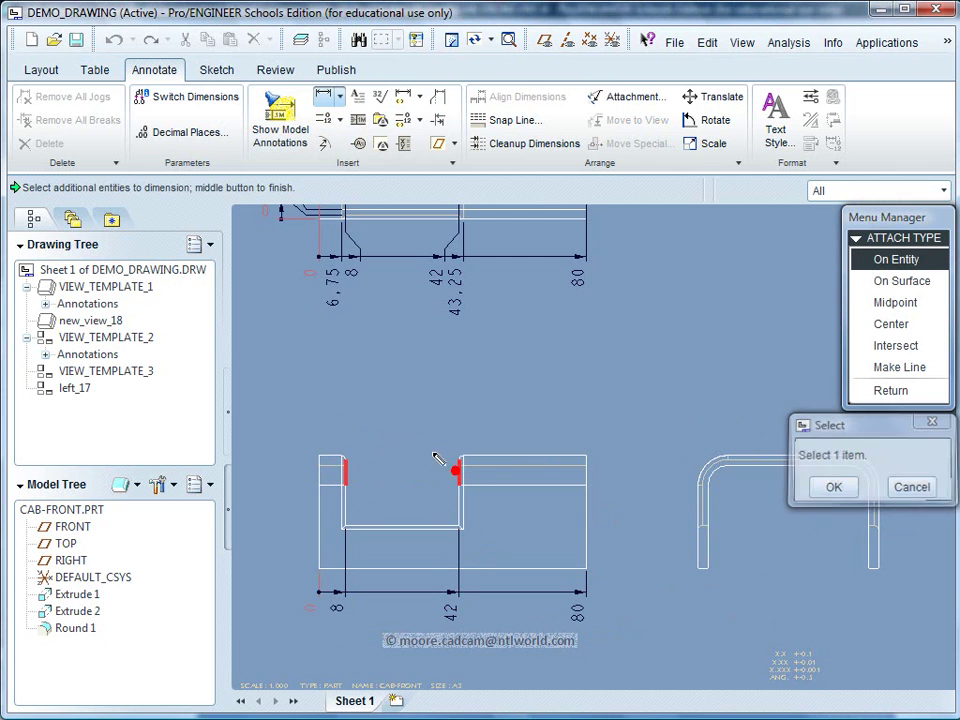
pyautogui.middleClick(405, 425)
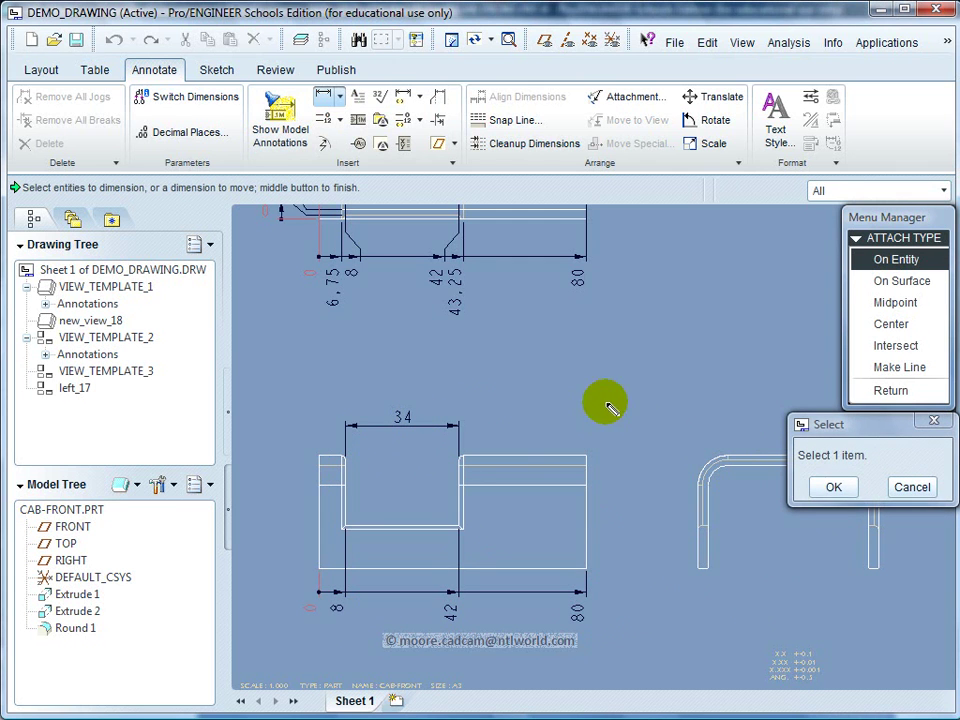
pyautogui.click(836, 488)
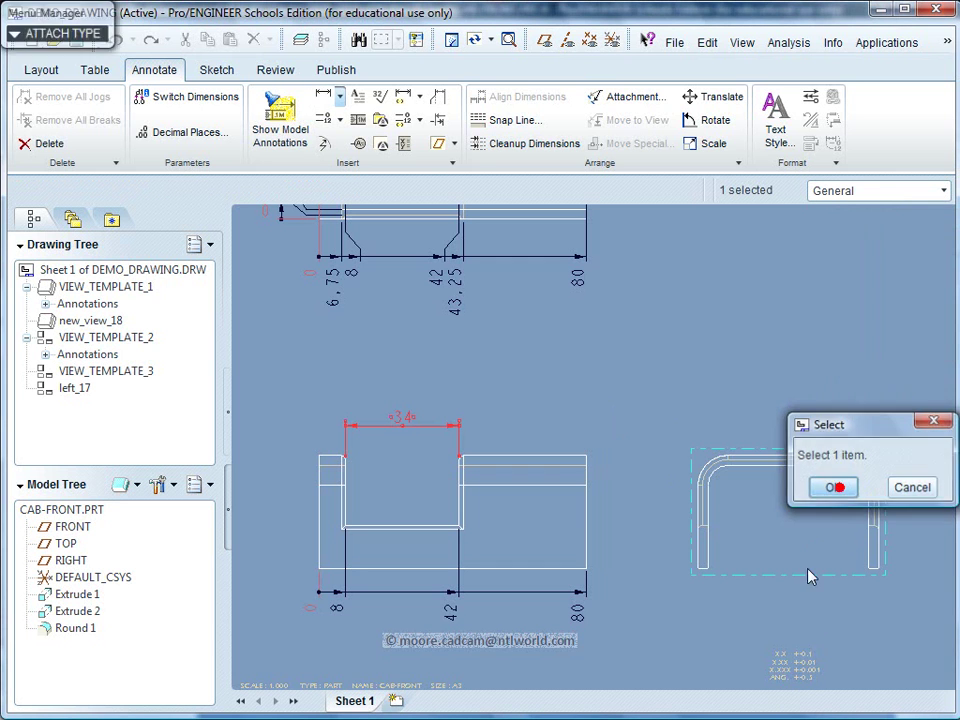
# Step: Zoom to the lower-right view and dimension its 80 overall width and 8 right wall below it
pyautogui.click(508, 40)
pyautogui.scroll(4, 716, 519)
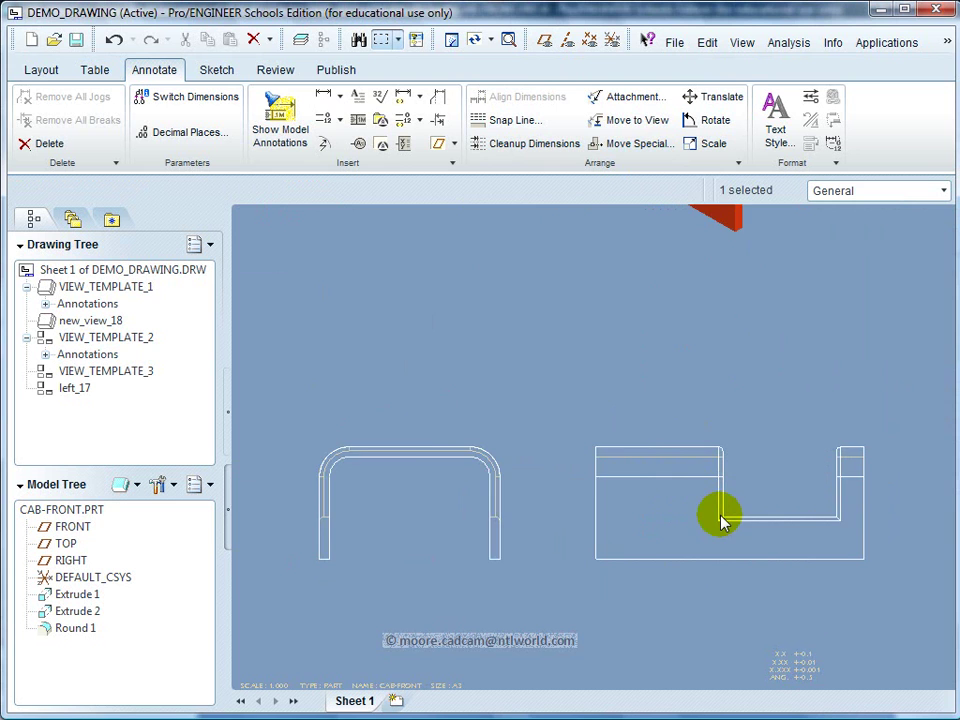
pyautogui.click(323, 101)
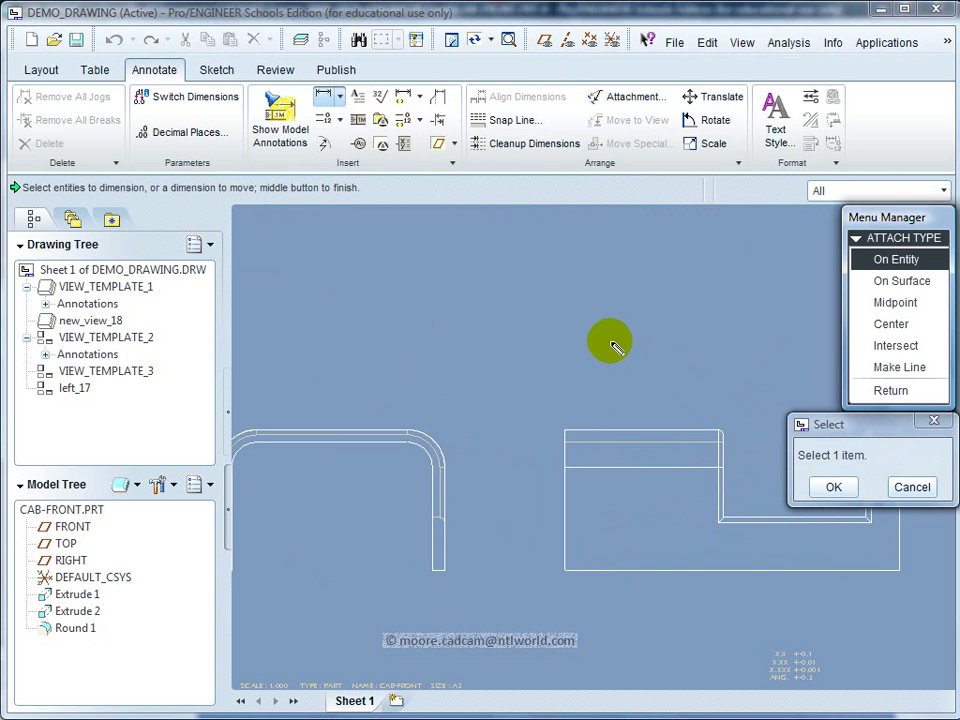
pyautogui.moveTo(611, 340); pyautogui.dragTo(441, 321, button='middle')
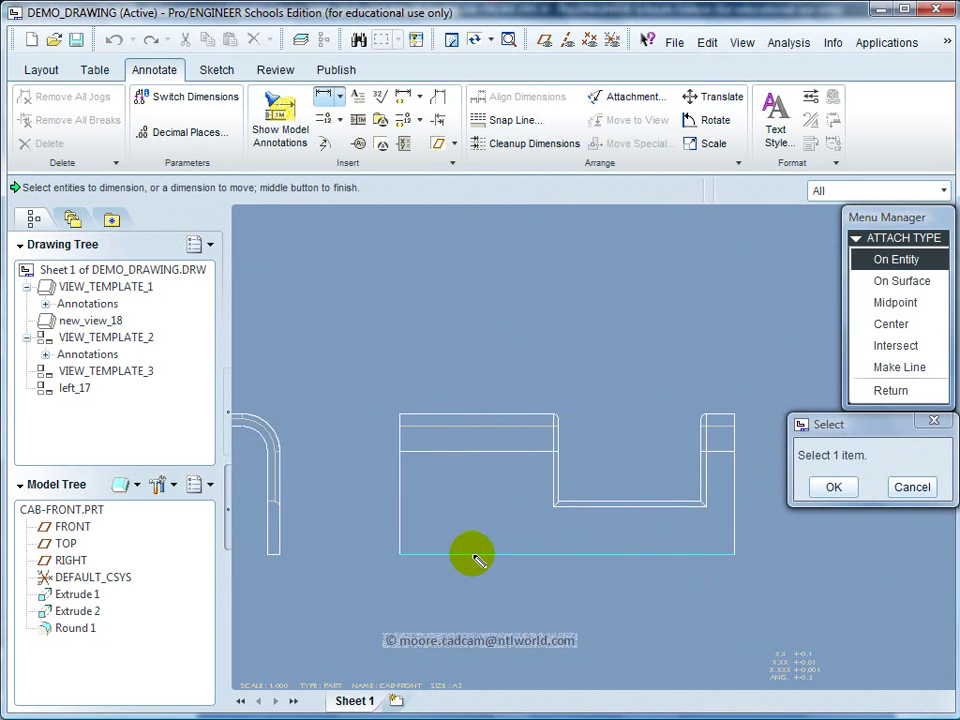
pyautogui.click(401, 527)
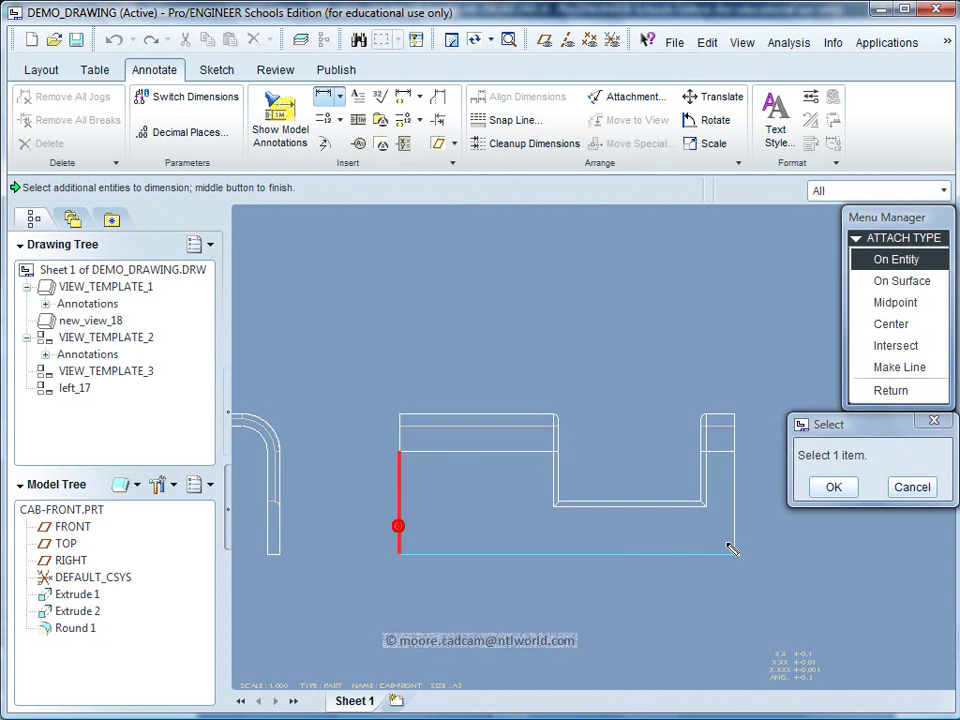
pyautogui.click(735, 529)
pyautogui.middleClick(582, 600)
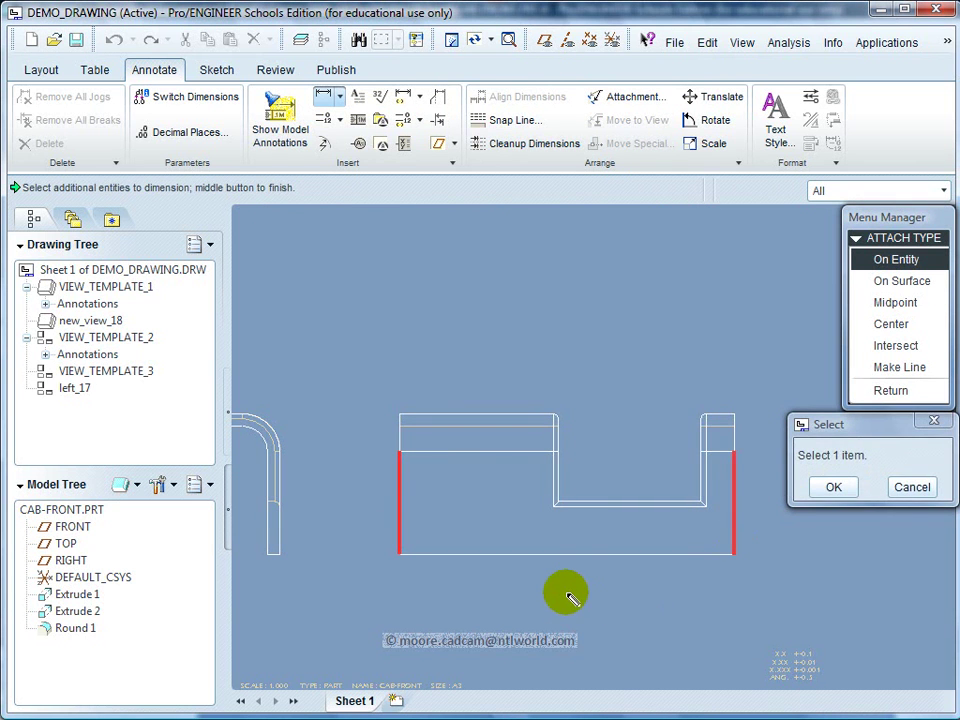
pyautogui.middleClick(563, 592)
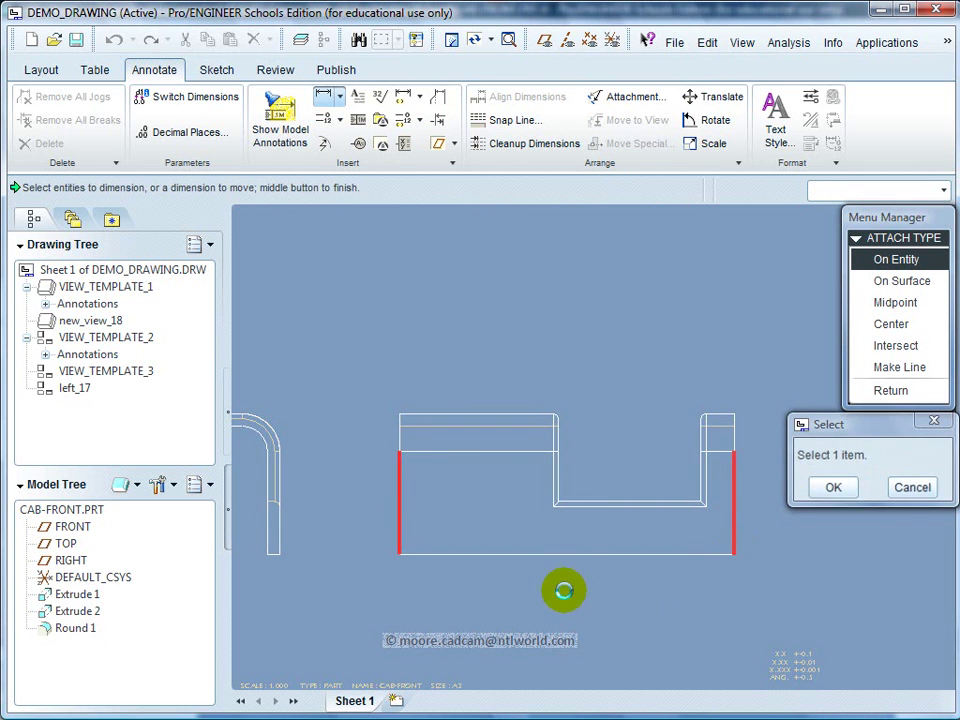
pyautogui.click(703, 484)
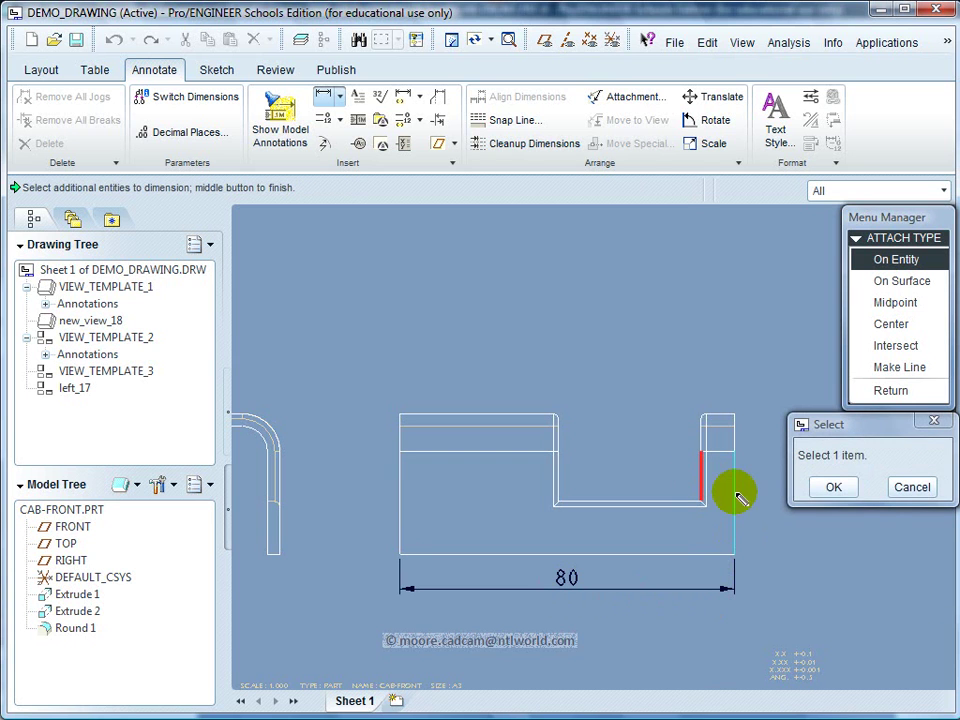
pyautogui.click(736, 495)
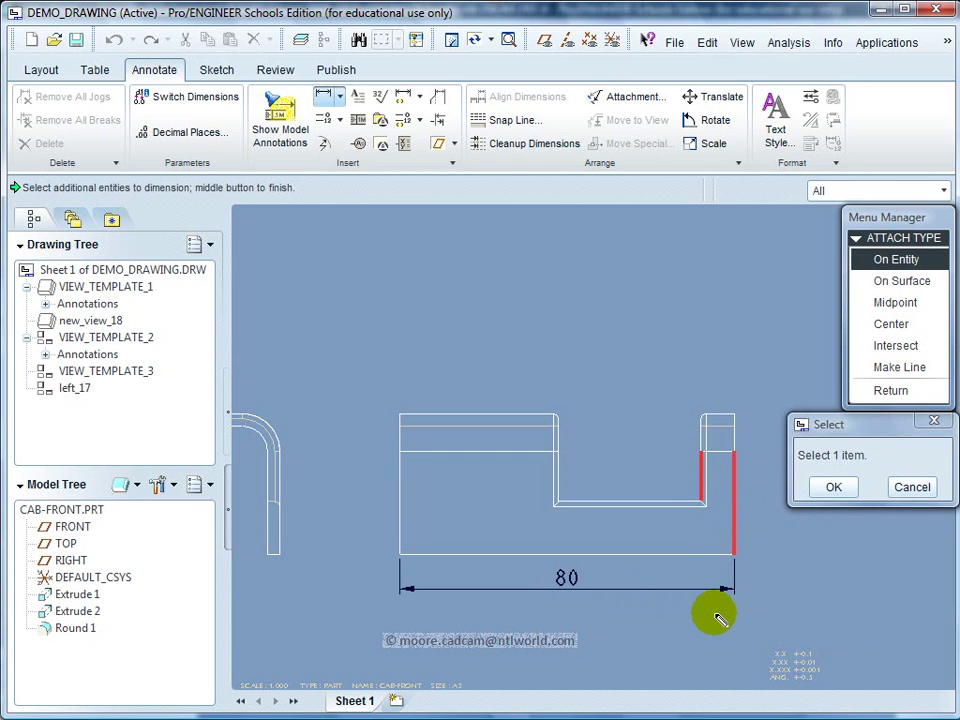
pyautogui.middleClick(712, 621)
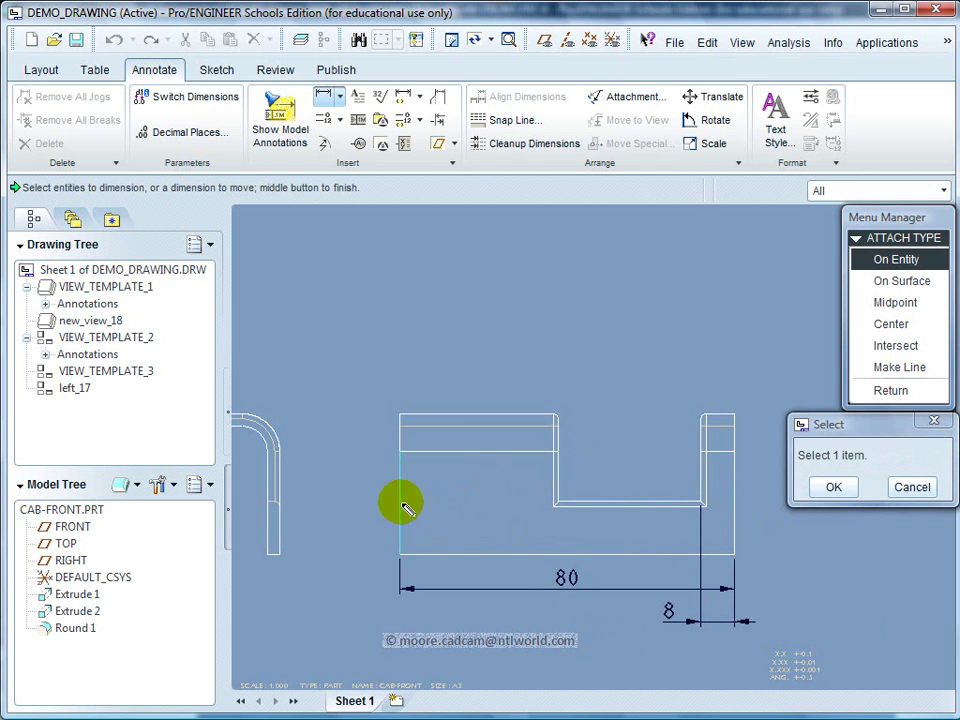
# Step: Add the 42 dimension below, 34 notch width above, and 33.78 height on the left
pyautogui.click(736, 507)
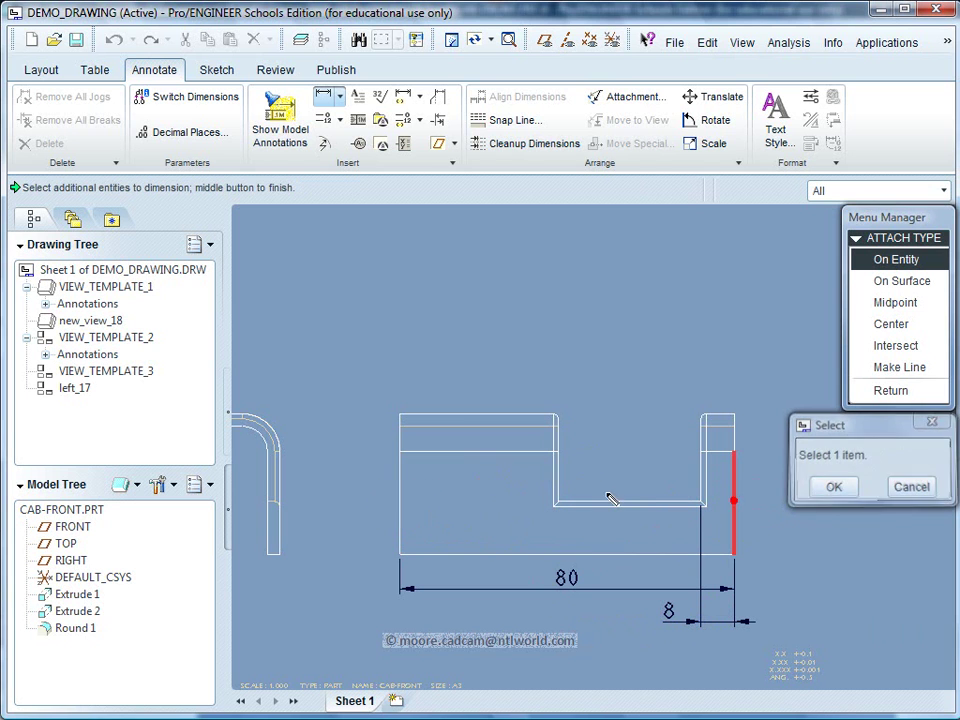
pyautogui.click(558, 477)
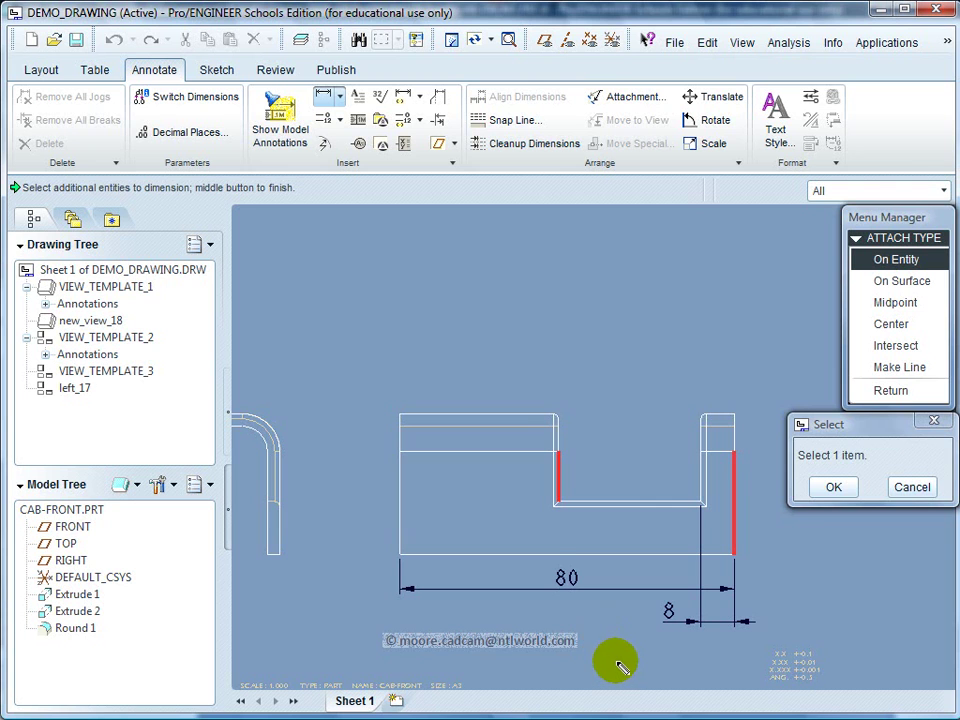
pyautogui.middleClick(615, 662)
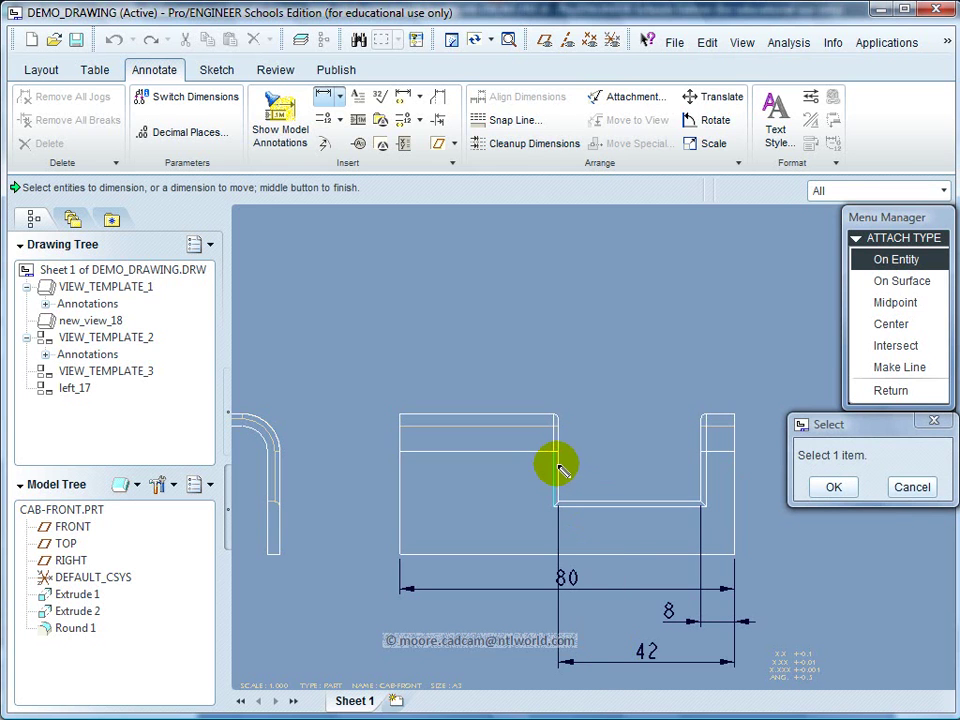
pyautogui.click(560, 442)
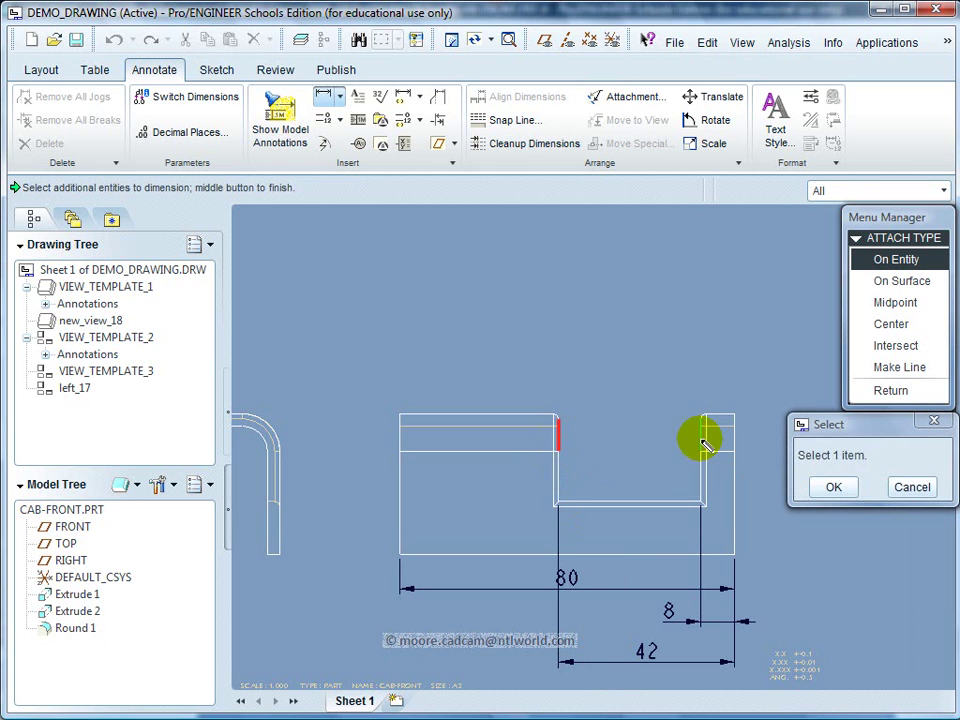
pyautogui.click(703, 443)
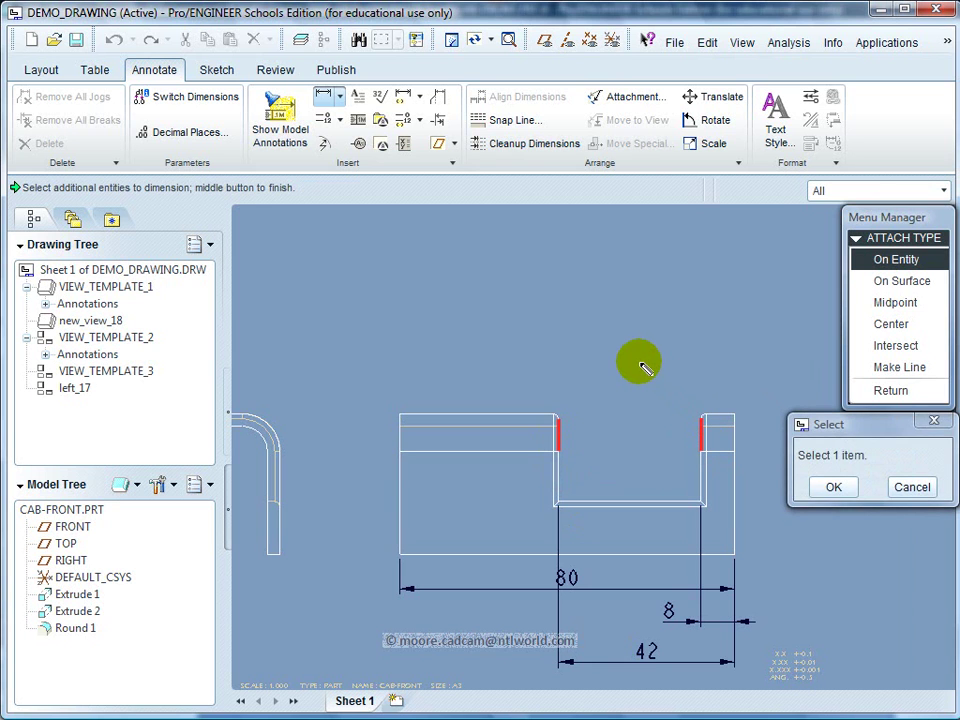
pyautogui.middleClick(641, 366)
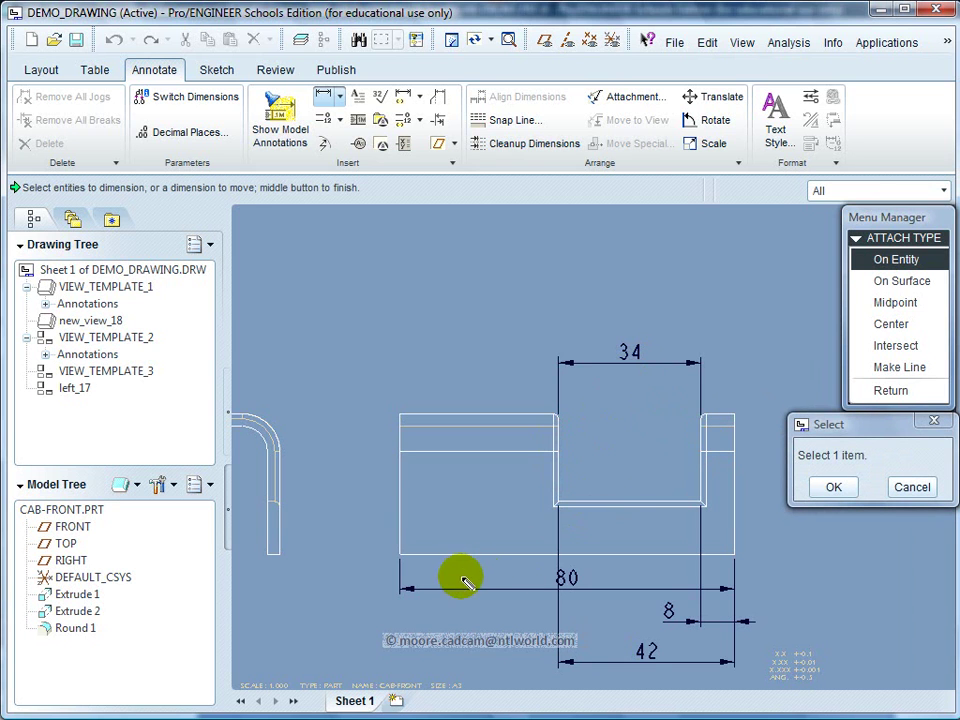
pyautogui.click(440, 553)
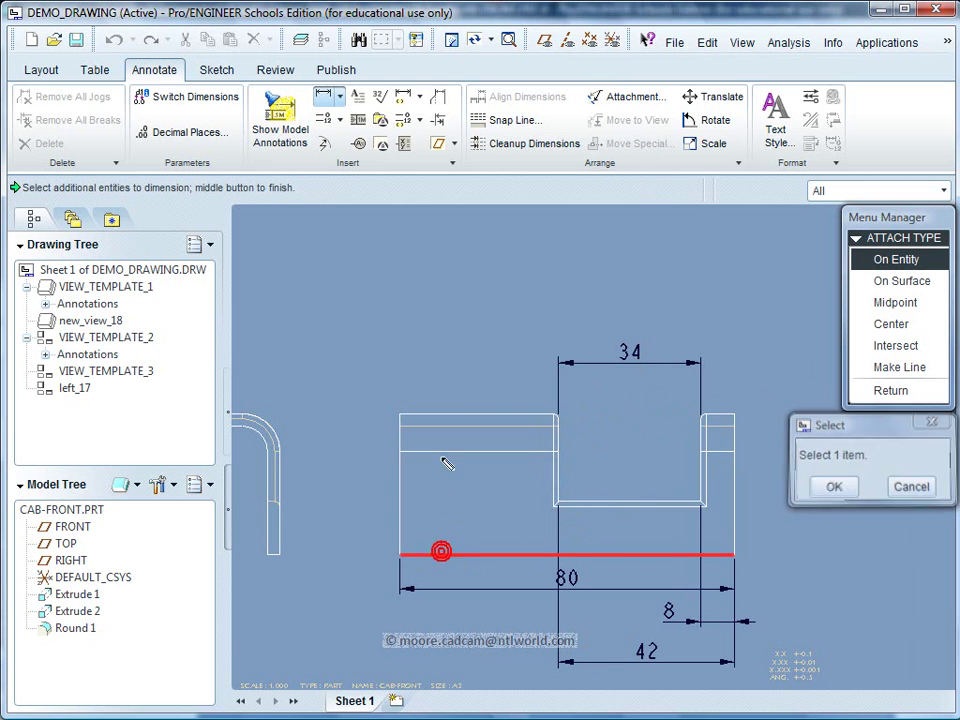
pyautogui.click(437, 413)
pyautogui.middleClick(373, 476)
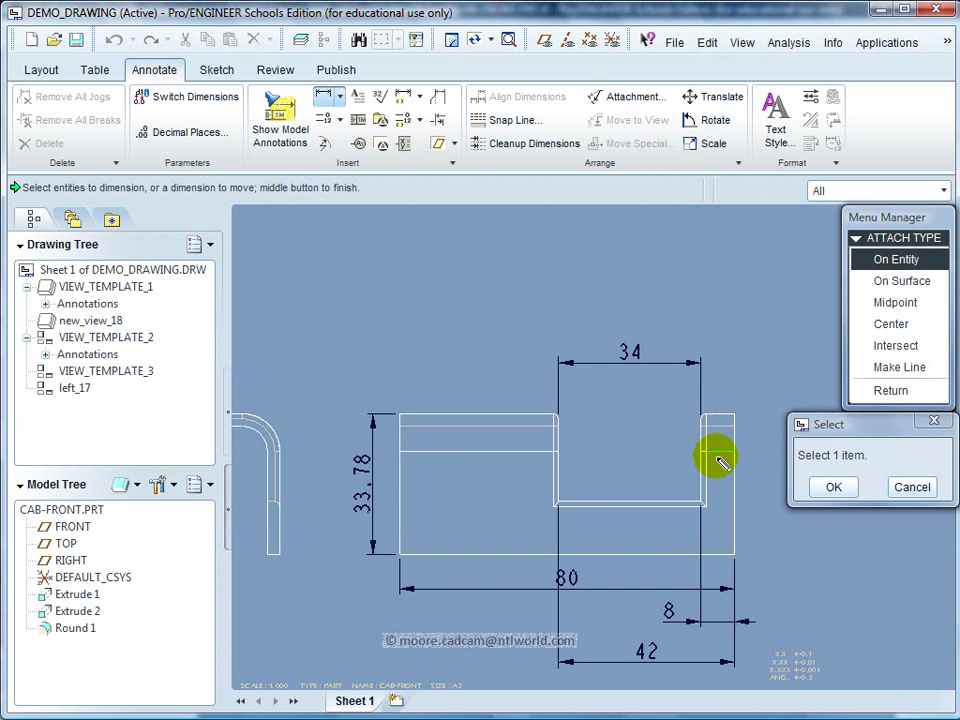
pyautogui.click(833, 487)
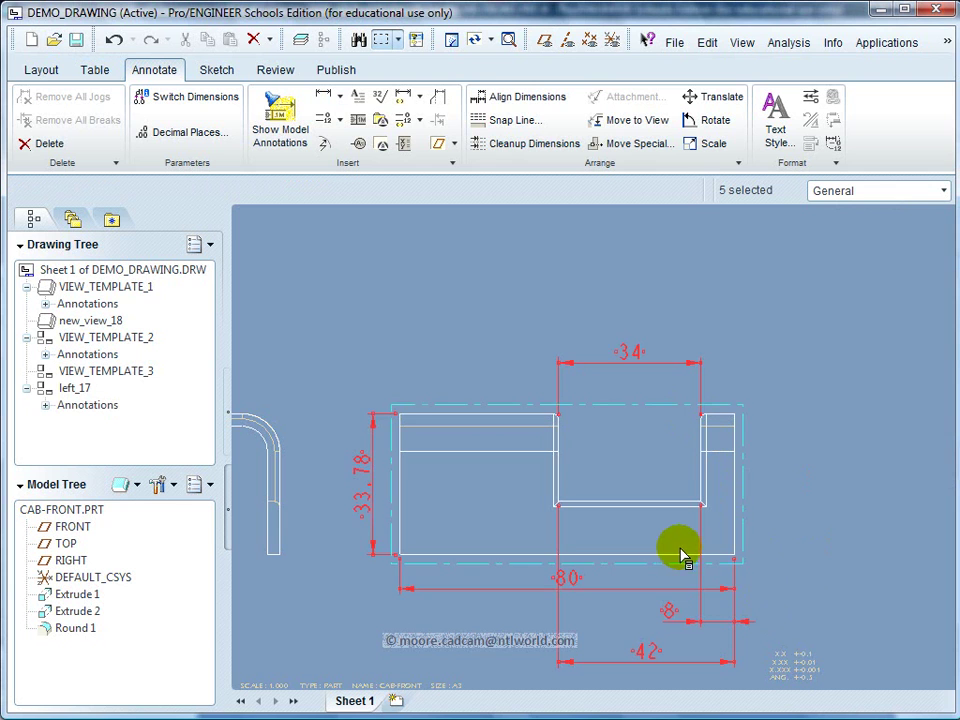
# Step: Box-select the 80, 8 and 42 dimensions and open Cleanup Dimensions with offset 10, increment 7
pyautogui.click(785, 519)
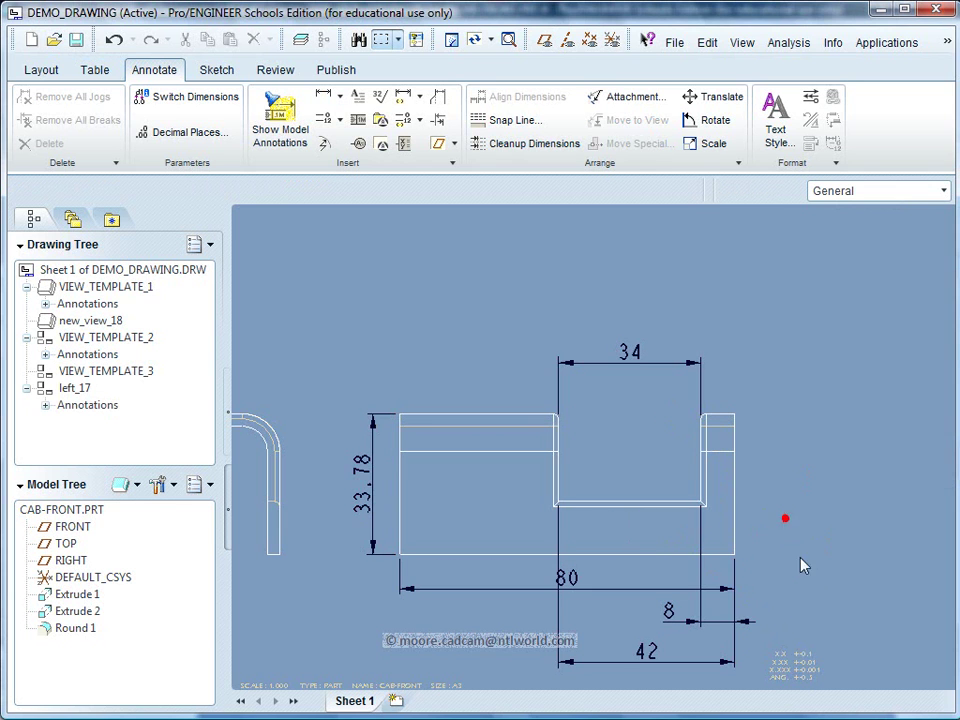
pyautogui.moveTo(484, 534)
pyautogui.mouseDown()
pyautogui.moveTo(696, 696)
pyautogui.moveTo(797, 681)
pyautogui.mouseUp()
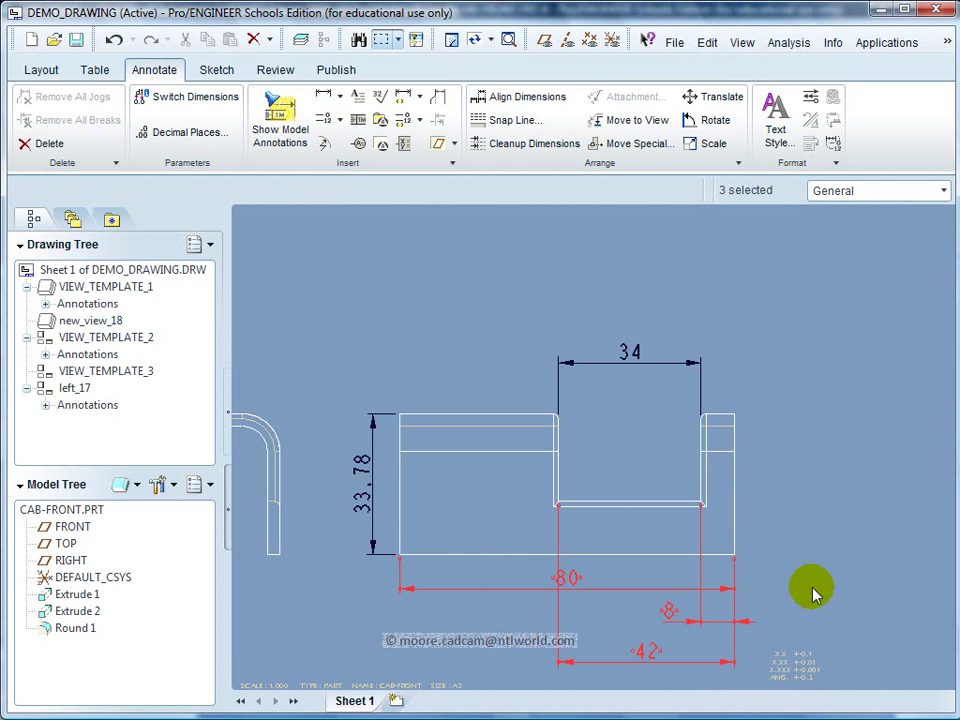
pyautogui.rightClick(797, 541)
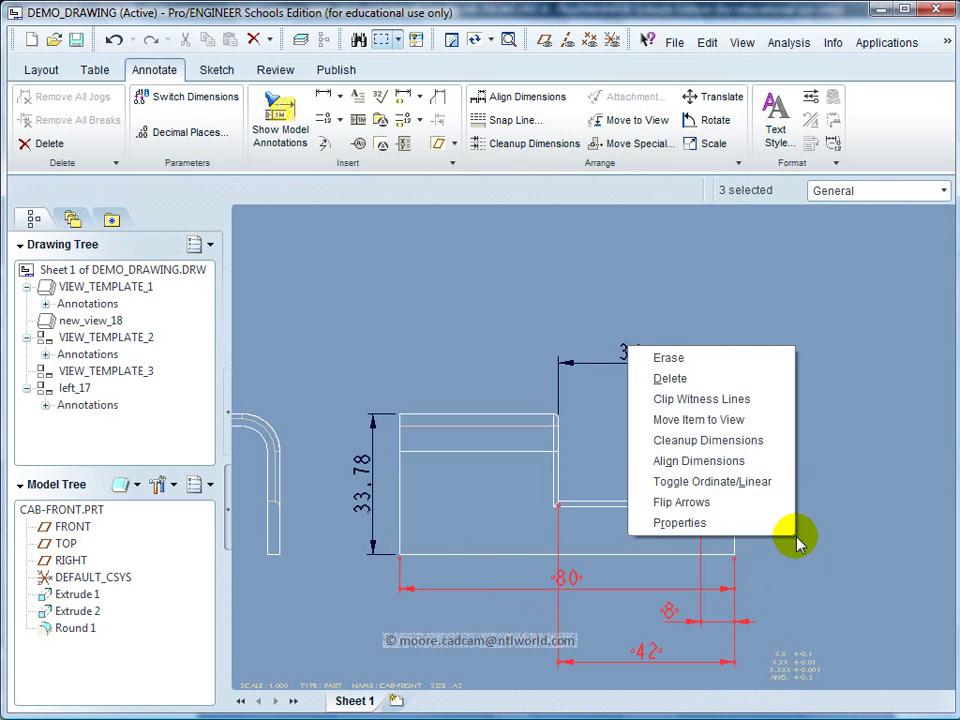
pyautogui.click(708, 443)
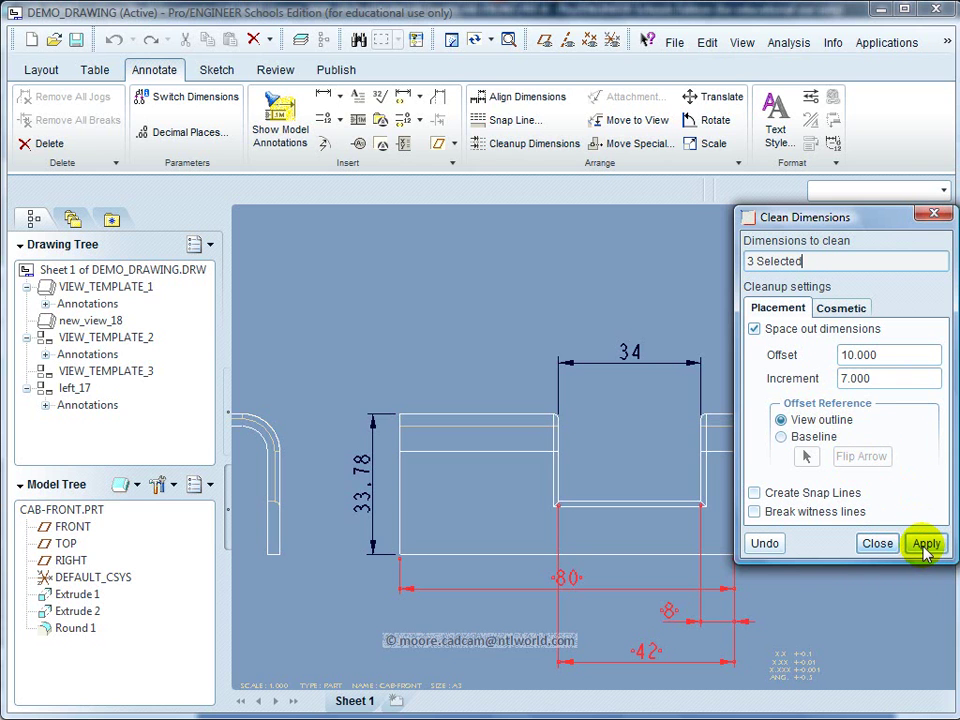
# Step: Apply the cleanup to stack the 8, 42 and 80 dimensions evenly, then close the dialog
pyautogui.click(925, 545)
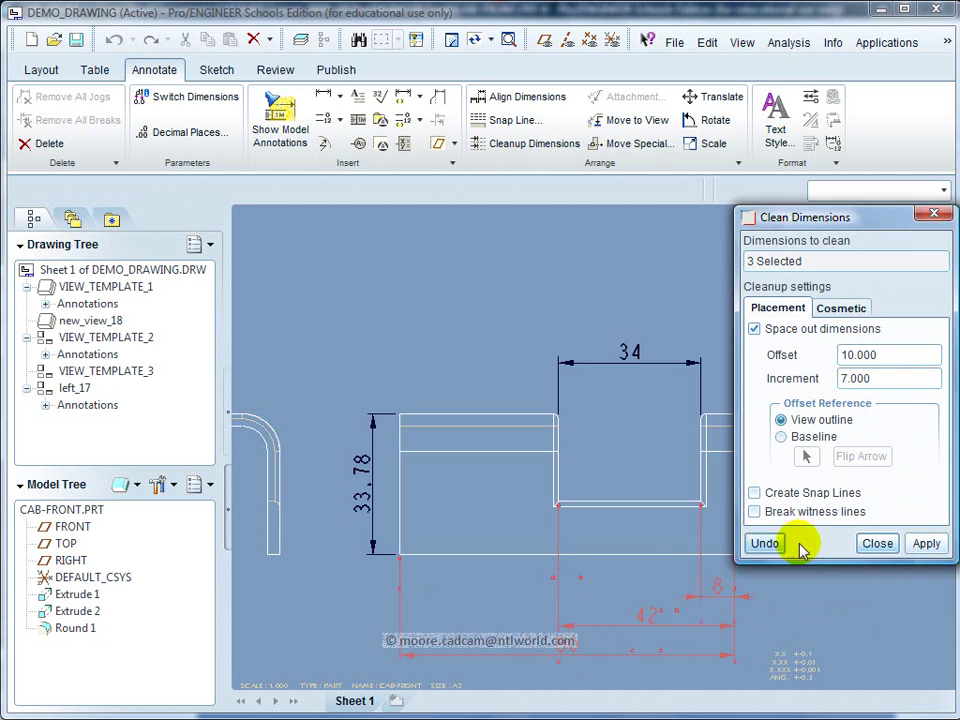
pyautogui.click(878, 543)
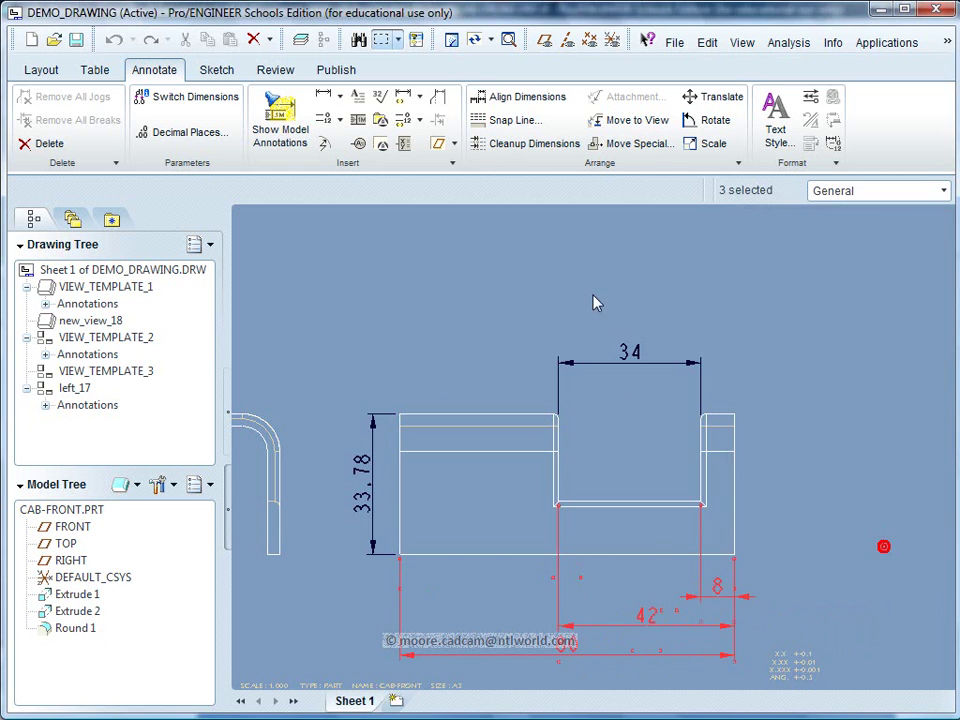
# Step: Refit the whole drawing sheet and clear the dimension selection
pyautogui.click(506, 40)
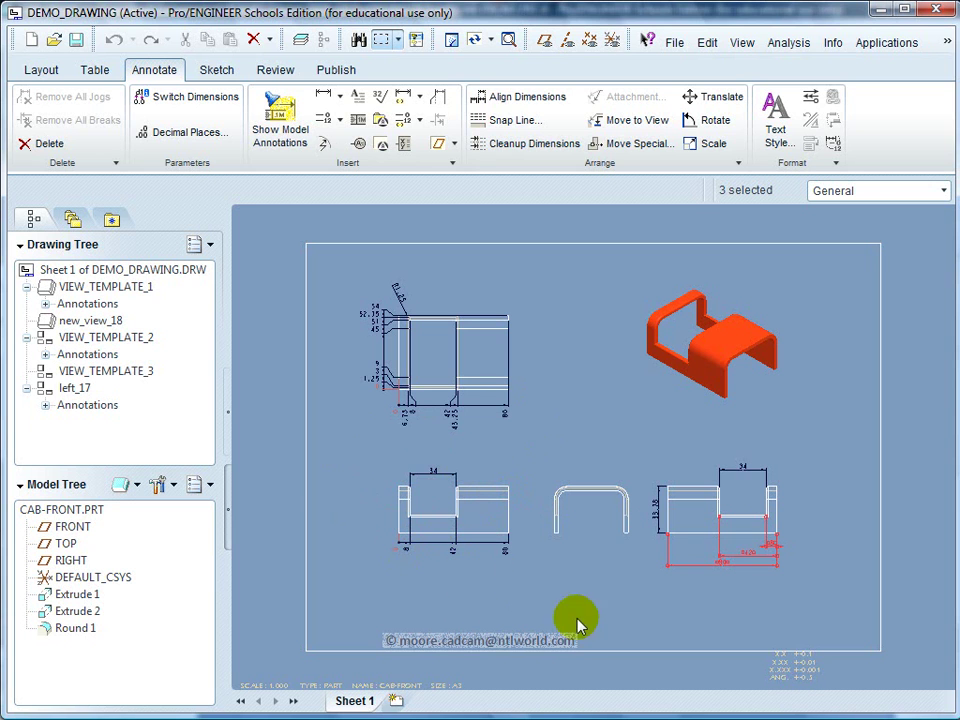
pyautogui.click(668, 592)
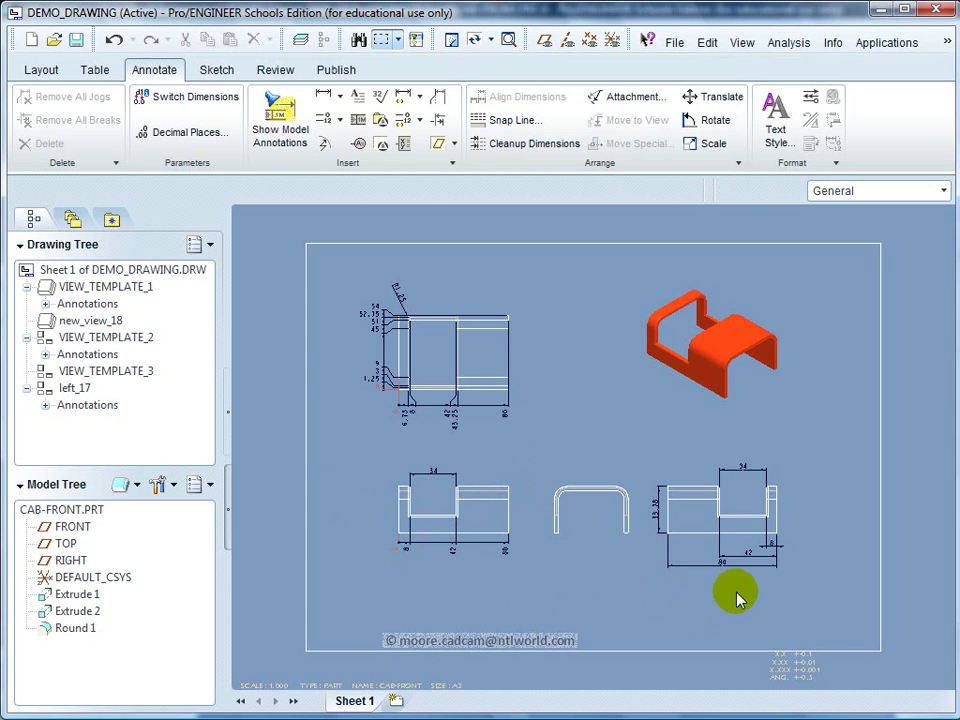